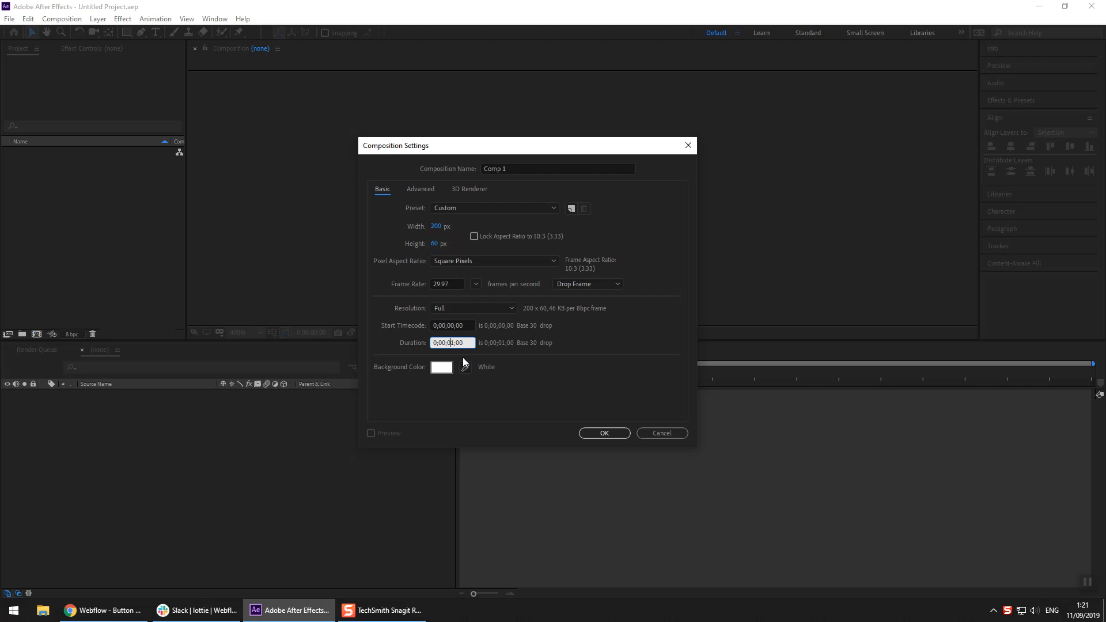
Step: Create the 200 × 60 px, one-second composition with a white background and add an empty shape layer to it
{"action": "left_click", "coordinate": [597, 434]}
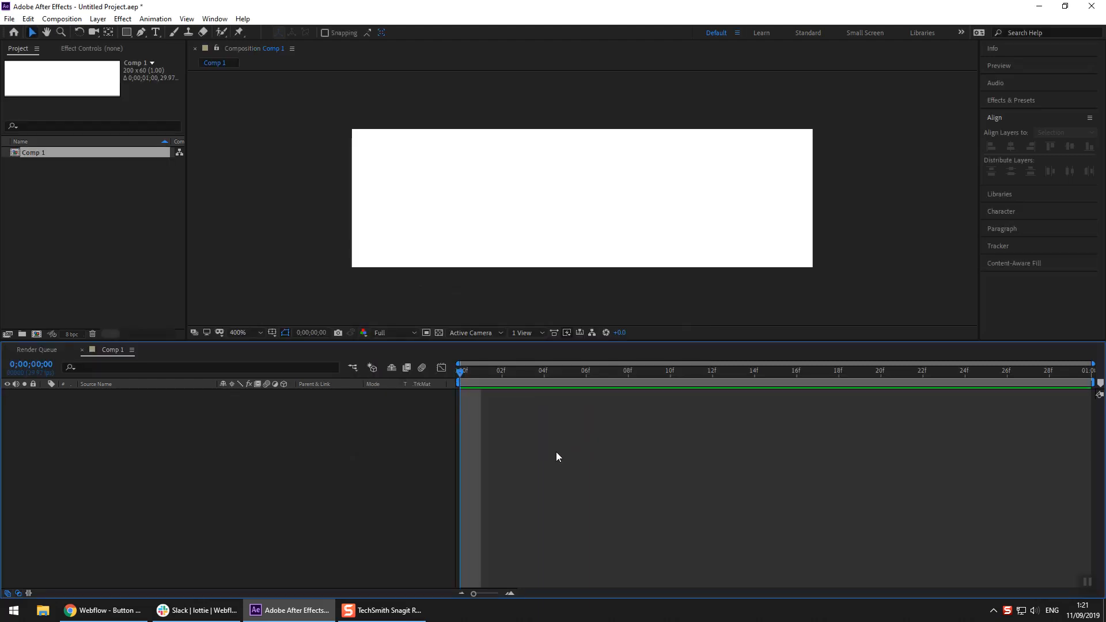
{"action": "right_click", "coordinate": [366, 450]}
{"action": "mouse_move", "coordinate": [386, 456]}
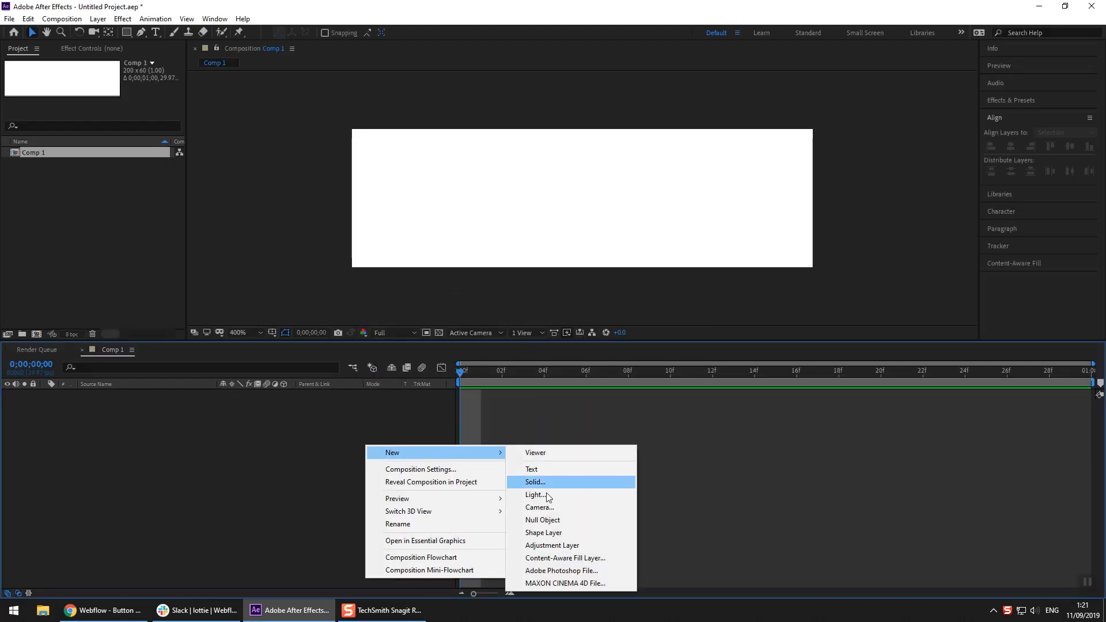
{"action": "left_click", "coordinate": [549, 534]}
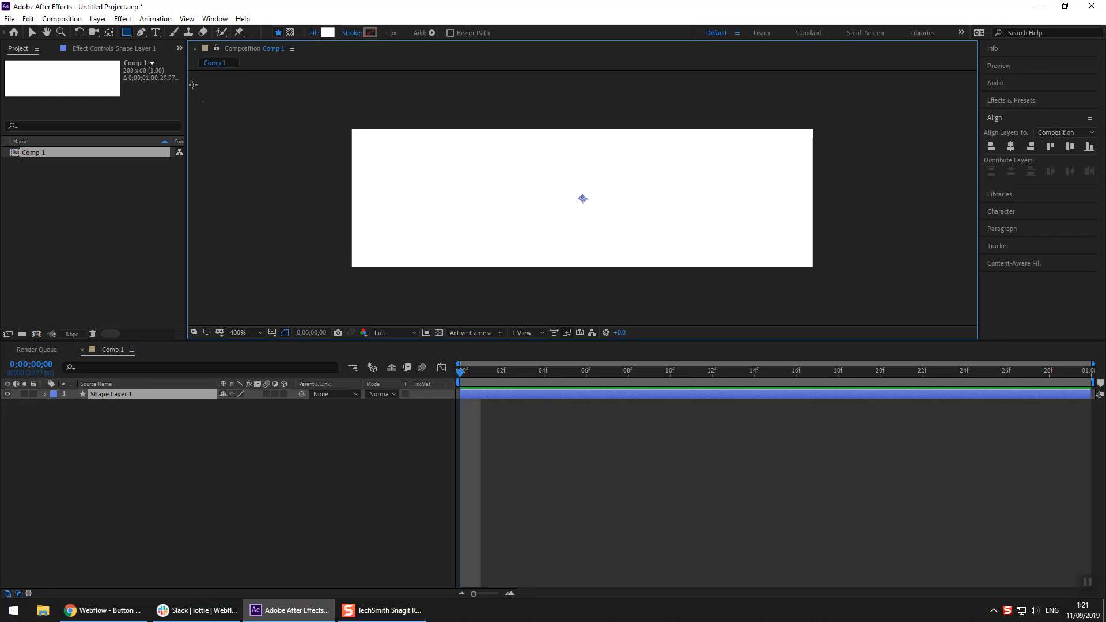
Step: Draw a rounded rectangle about 191 × 52 px on the shape layer, nearly filling the composition
{"action": "left_click", "coordinate": [127, 36]}
{"action": "left_click", "coordinate": [159, 47]}
{"action": "left_click_drag", "start_coordinate": [363, 137], "coordinate": [803, 259]}
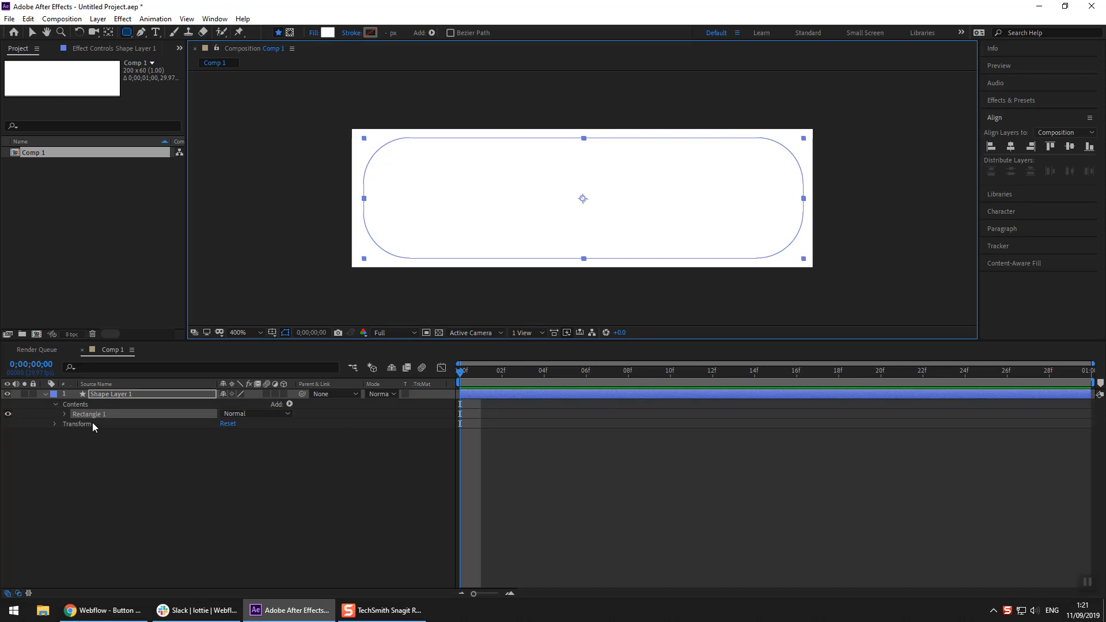
Step: Set the rectangle path's size to 190 × 50 and raise its roundness until both ends are semicircular
{"action": "left_click", "coordinate": [65, 413]}
{"action": "left_click", "coordinate": [75, 424]}
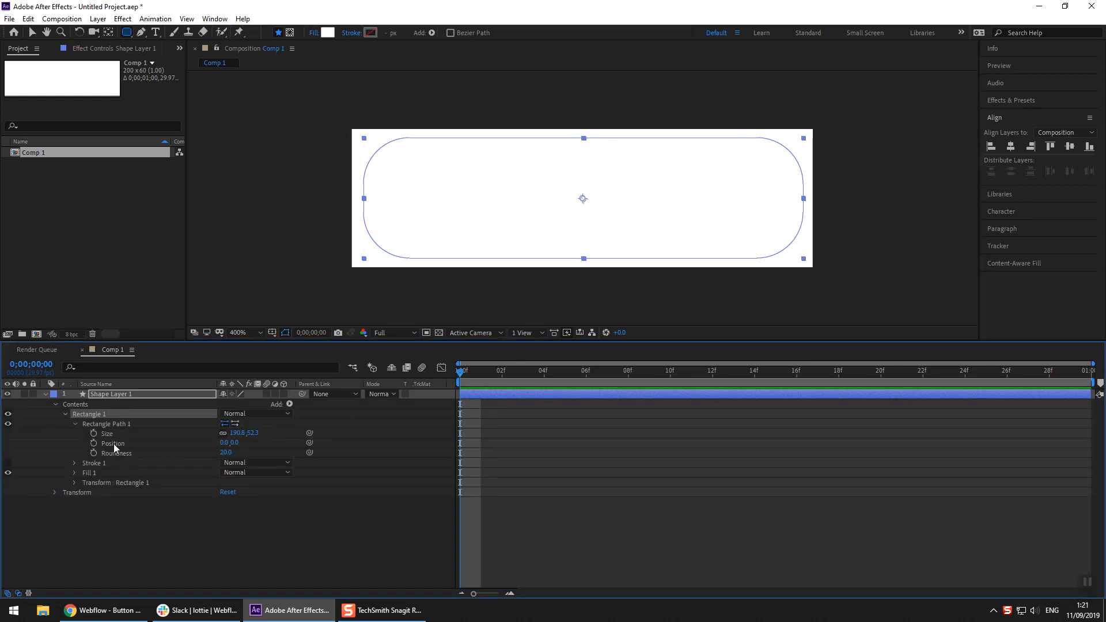
{"action": "left_click", "coordinate": [232, 433]}
{"action": "type", "text": "190"}
{"action": "key", "text": "Tab"}
{"action": "type", "text": "5"}
{"action": "key", "text": "Return"}
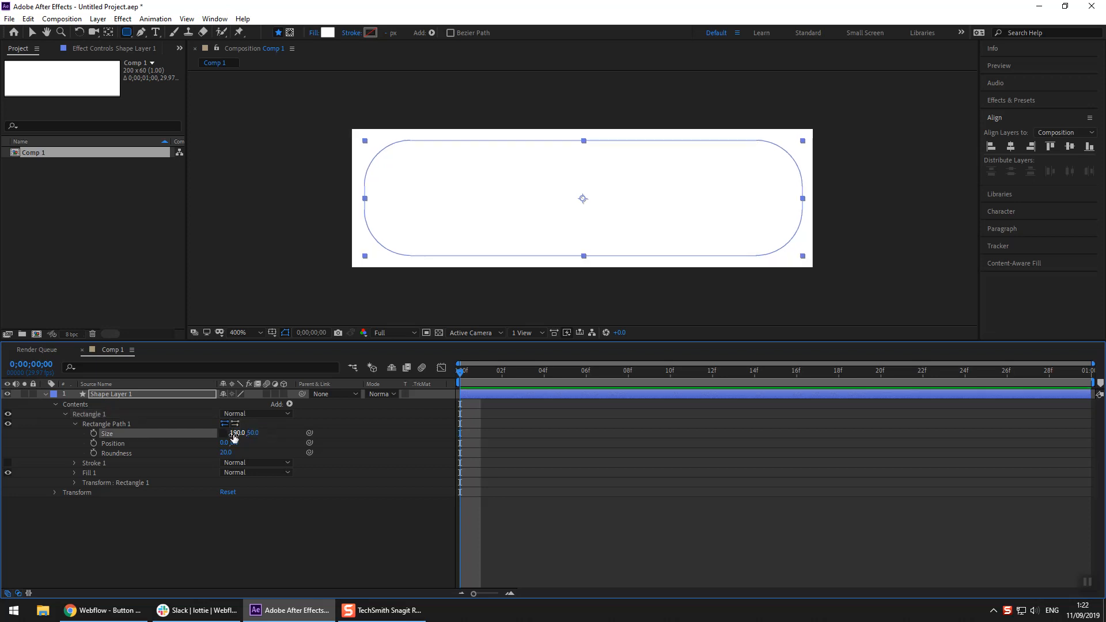
{"action": "left_click_drag", "start_coordinate": [228, 453], "coordinate": [424, 453]}
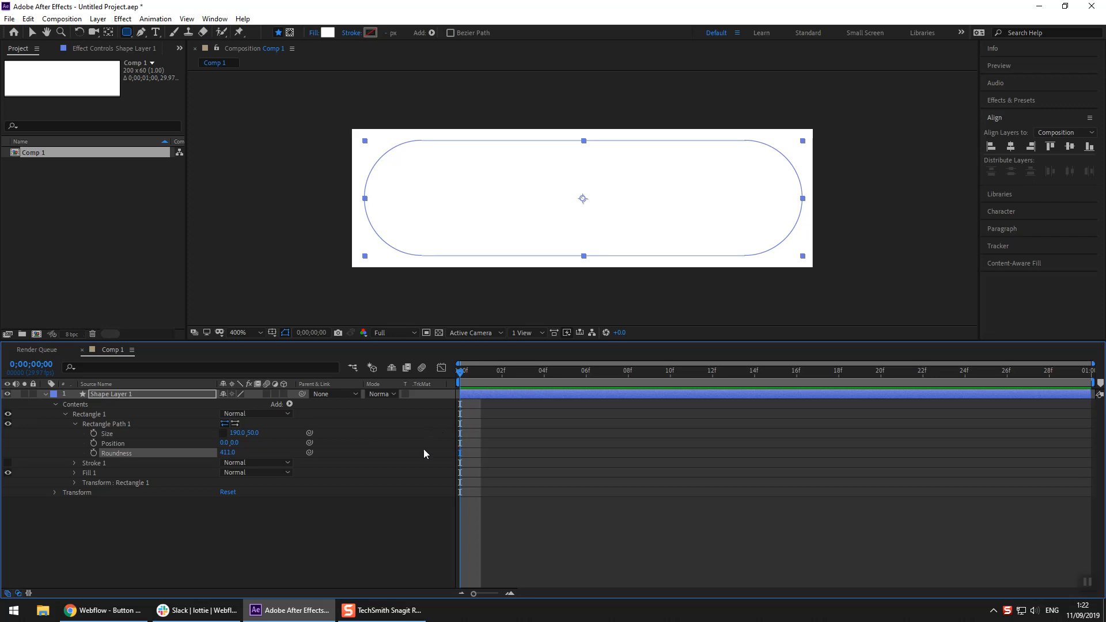
{"action": "left_click", "coordinate": [74, 422]}
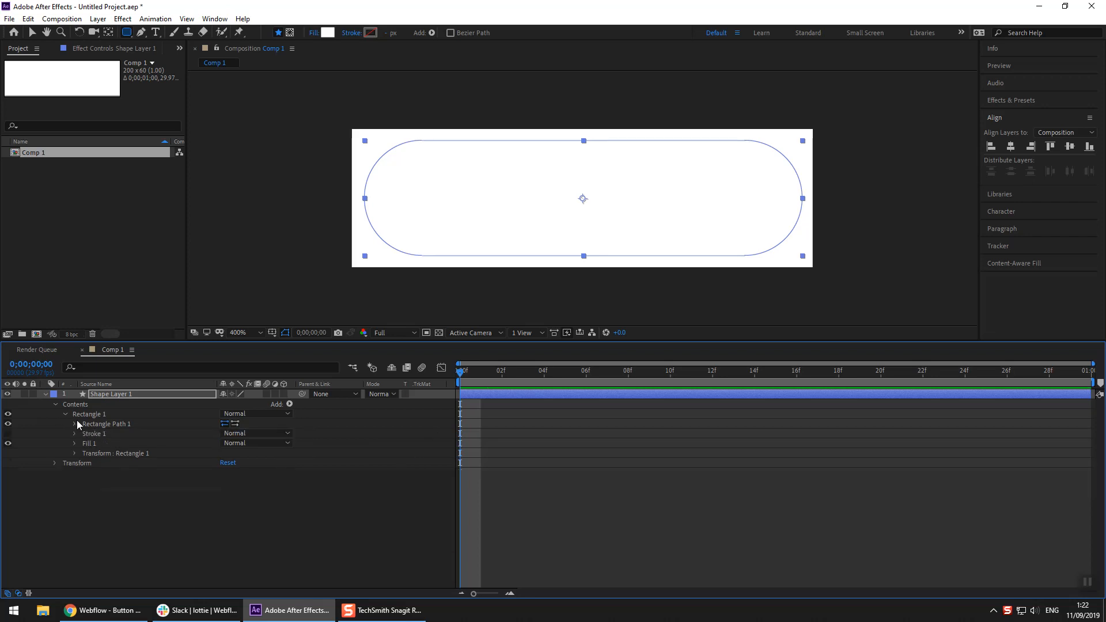
Step: Enable the rectangle's stroke and delete its fill
{"action": "left_click", "coordinate": [8, 433]}
{"action": "left_click", "coordinate": [87, 445]}
{"action": "key", "text": "Delete"}
Step: Set the rectangle's stroke colour to a medium, slightly desaturated blue
{"action": "left_click", "coordinate": [75, 433]}
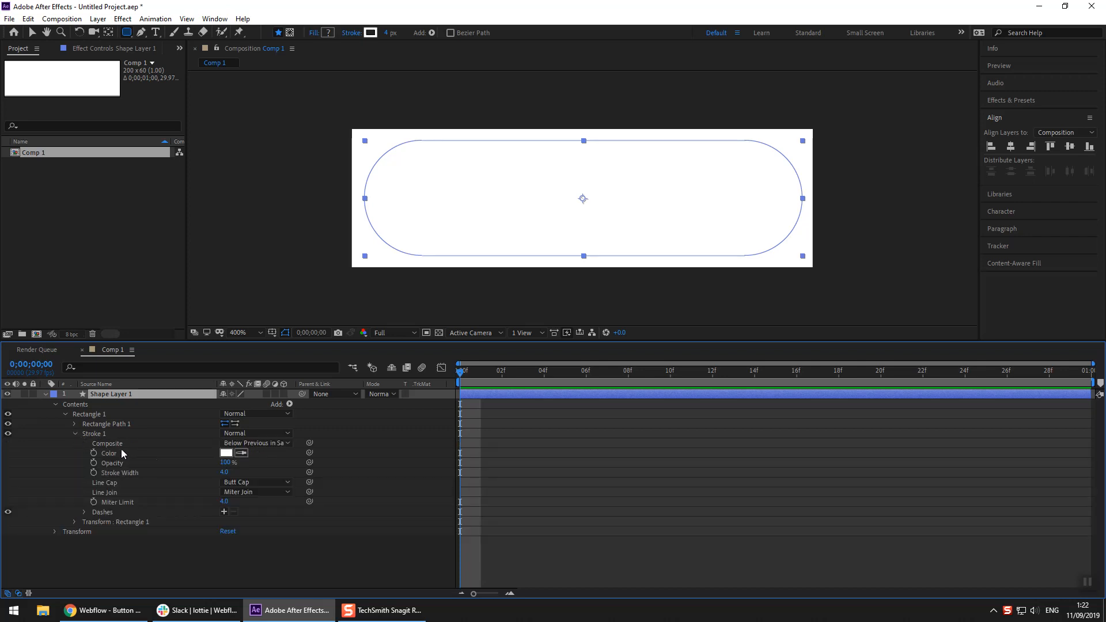
{"action": "left_click", "coordinate": [225, 453]}
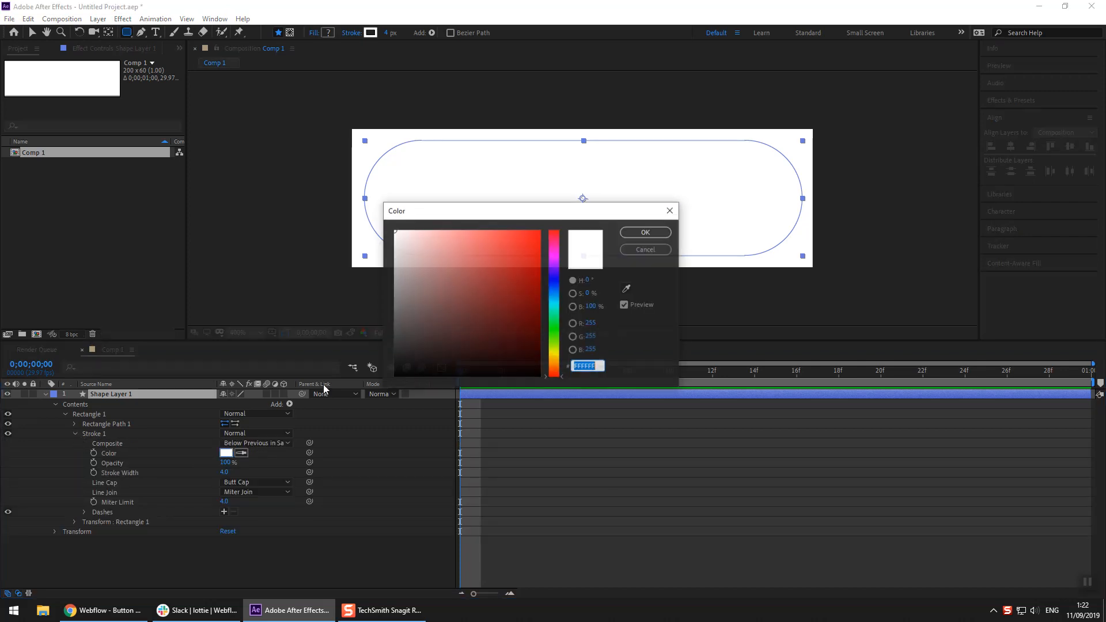
{"action": "left_click", "coordinate": [556, 292]}
{"action": "left_click", "coordinate": [528, 229]}
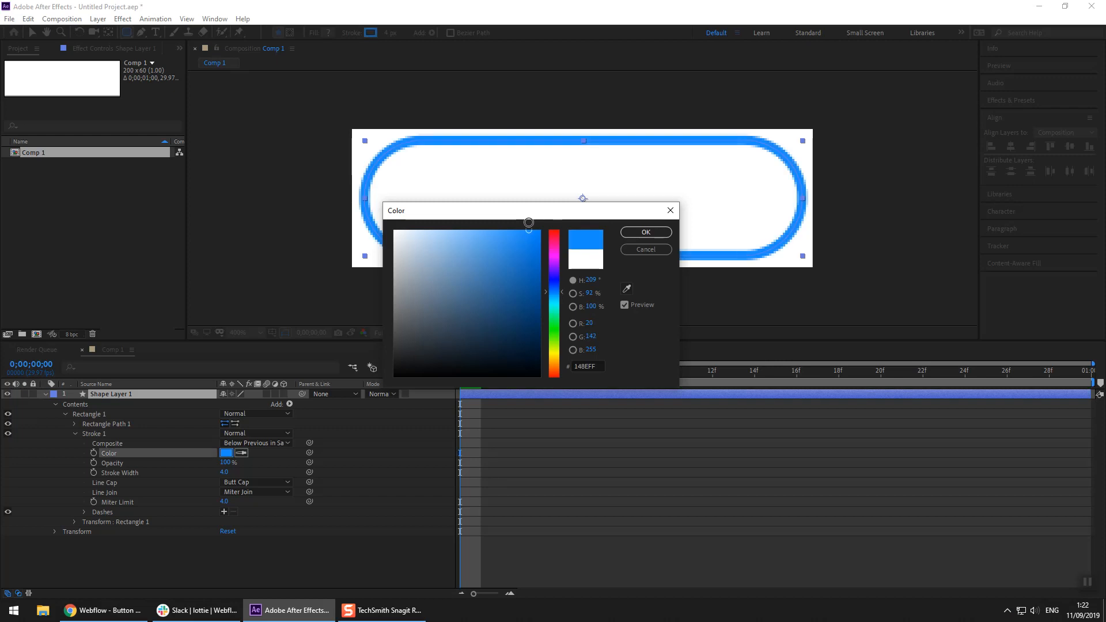
{"action": "mouse_move", "coordinate": [529, 222]}
{"action": "left_mouse_down"}
{"action": "mouse_move", "coordinate": [518, 257]}
{"action": "mouse_move", "coordinate": [487, 241]}
{"action": "left_mouse_up"}
{"action": "left_click", "coordinate": [657, 231]}
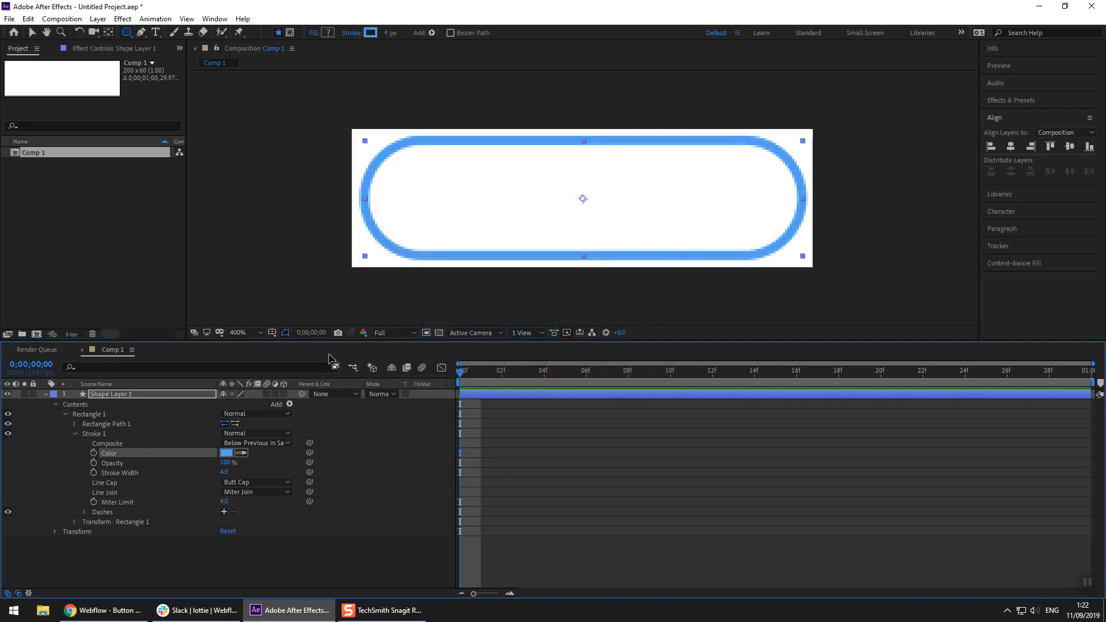
Step: Add Trim Paths to the rectangle group and centre the shape layer horizontally and vertically in the composition
{"action": "left_click", "coordinate": [65, 413]}
{"action": "left_click", "coordinate": [81, 413]}
{"action": "left_click", "coordinate": [289, 404]}
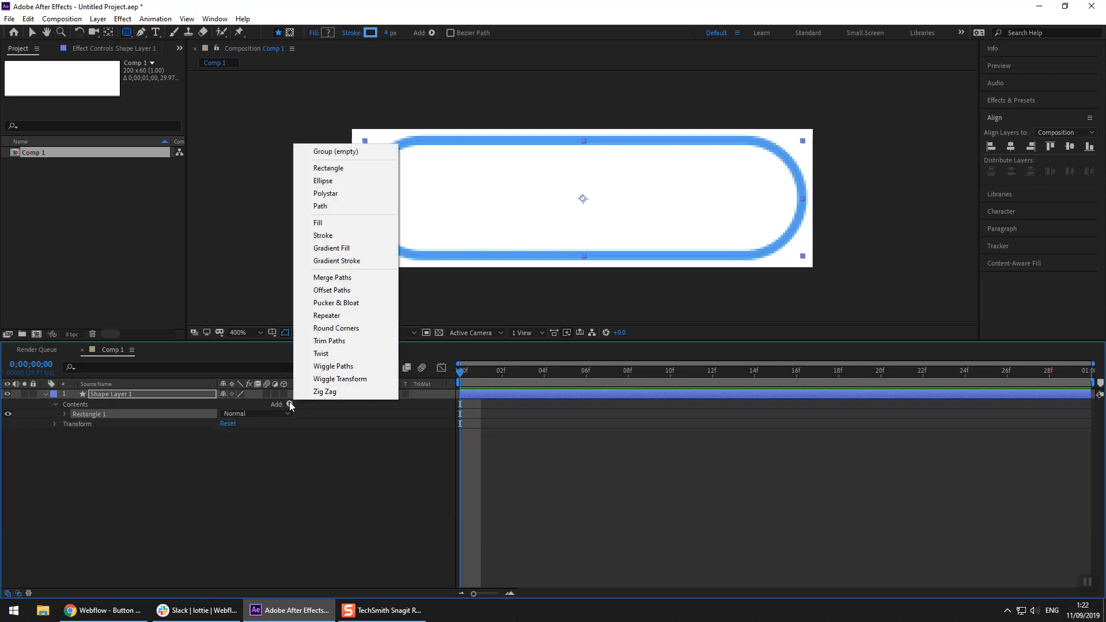
{"action": "left_click", "coordinate": [356, 344]}
{"action": "left_click", "coordinate": [75, 443]}
{"action": "left_click", "coordinate": [75, 434]}
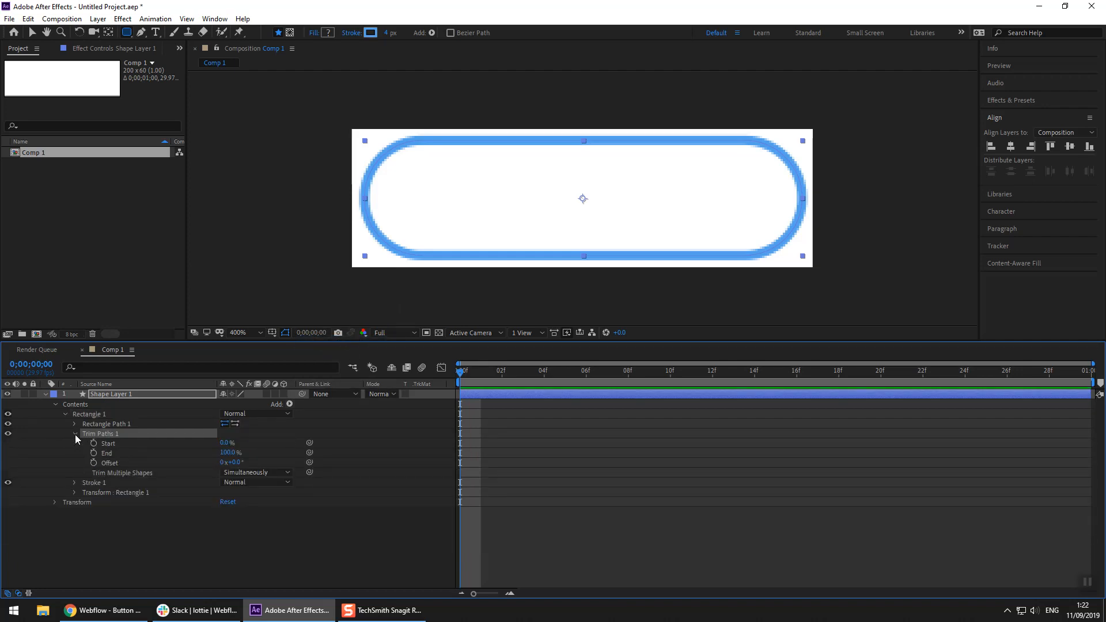
{"action": "left_click", "coordinate": [1010, 147]}
{"action": "left_click", "coordinate": [1069, 146]}
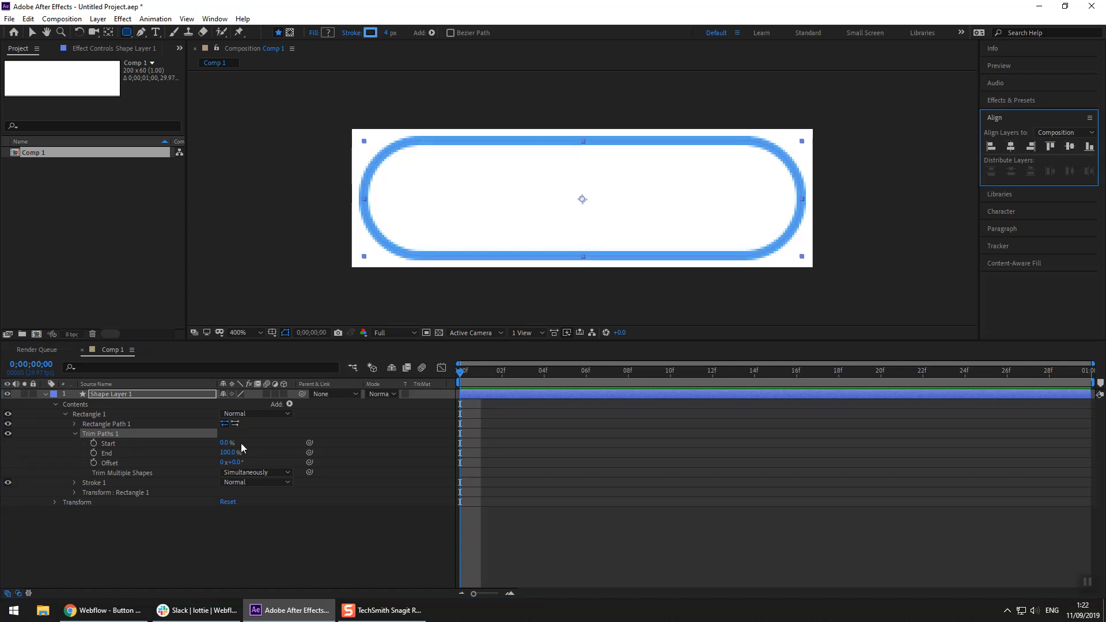
Step: Set the Trim Paths offset to -90° and keyframe Start at 100% on the first frame
{"action": "mouse_move", "coordinate": [225, 448]}
{"action": "left_mouse_down"}
{"action": "mouse_move", "coordinate": [245, 448]}
{"action": "mouse_move", "coordinate": [194, 479]}
{"action": "left_mouse_up"}
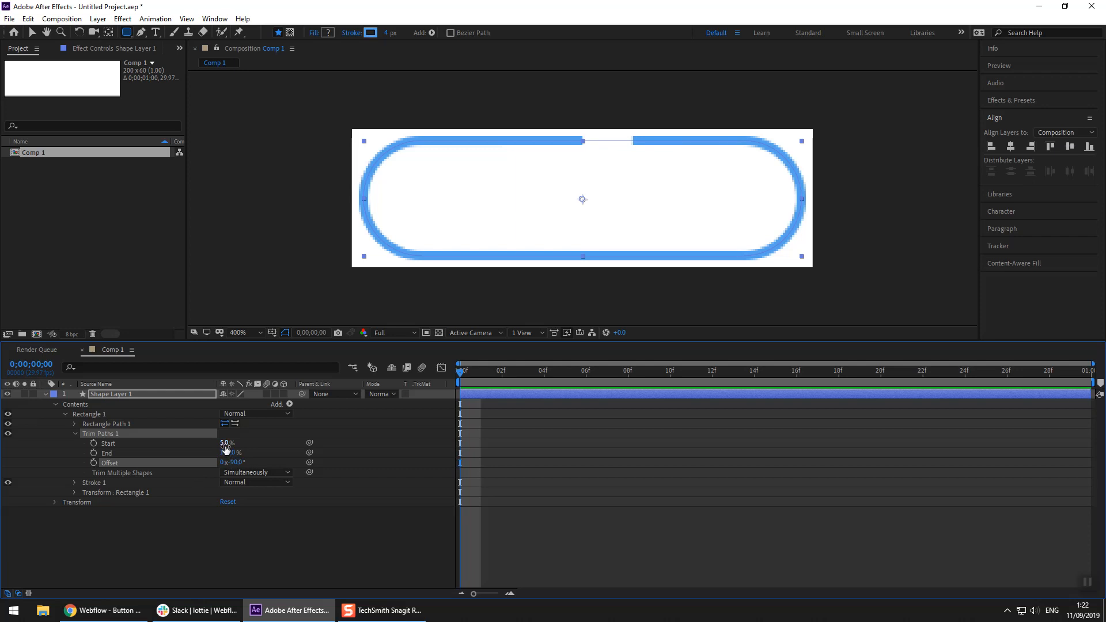
{"action": "left_click_drag", "start_coordinate": [225, 443], "coordinate": [347, 461]}
{"action": "left_click", "coordinate": [93, 442]}
Step: Add a Trim Paths Start keyframe of 0% at frame 29
{"action": "left_click_drag", "start_coordinate": [1049, 372], "coordinate": [1070, 371]}
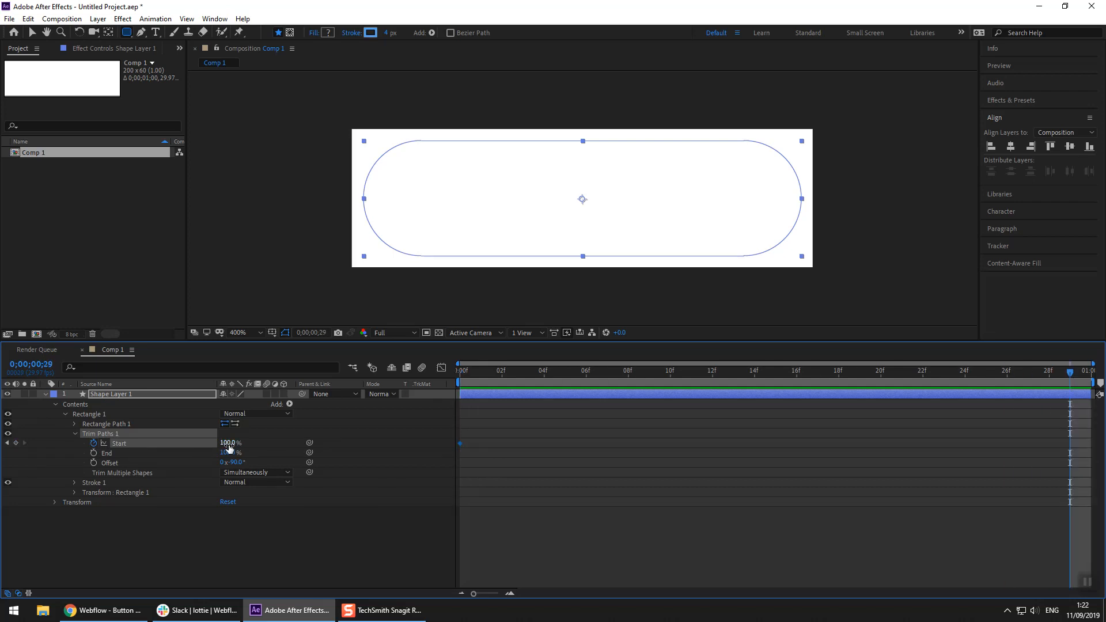
{"action": "type", "text": "0"}
{"action": "key", "text": "Return"}
Step: Play back the outline's trim animation from the first frame
{"action": "left_click_drag", "start_coordinate": [529, 372], "coordinate": [426, 388]}
{"action": "key", "text": "space"}
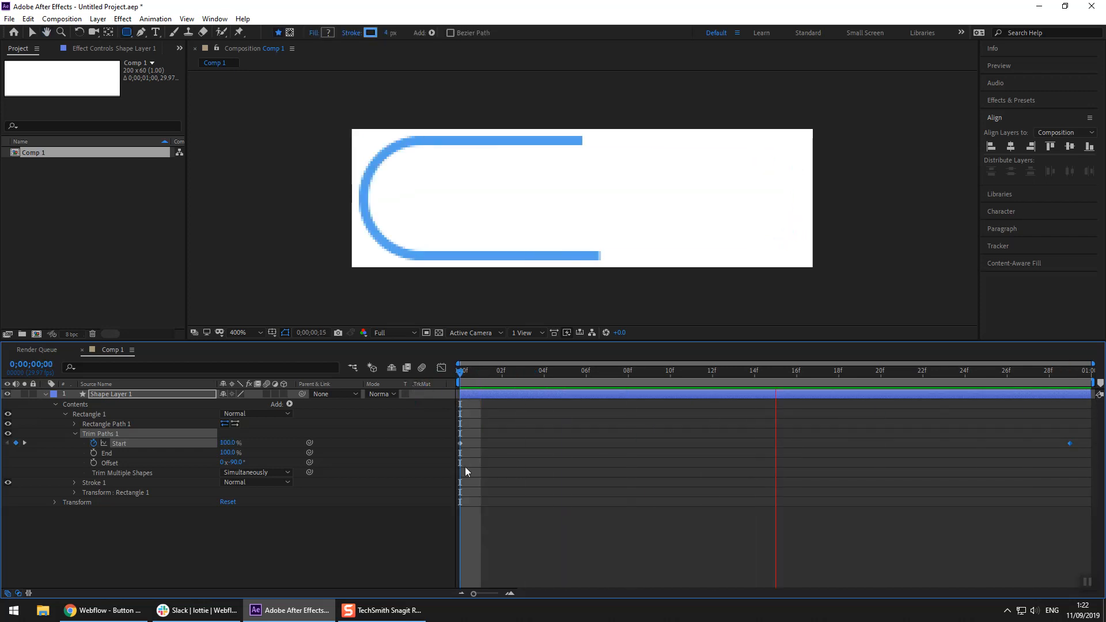
{"action": "key", "text": "space"}
Step: Keyframe the Trim Paths offset at -90° on the first frame and at -1x-90° on frame 29
{"action": "left_click_drag", "start_coordinate": [477, 374], "coordinate": [425, 384]}
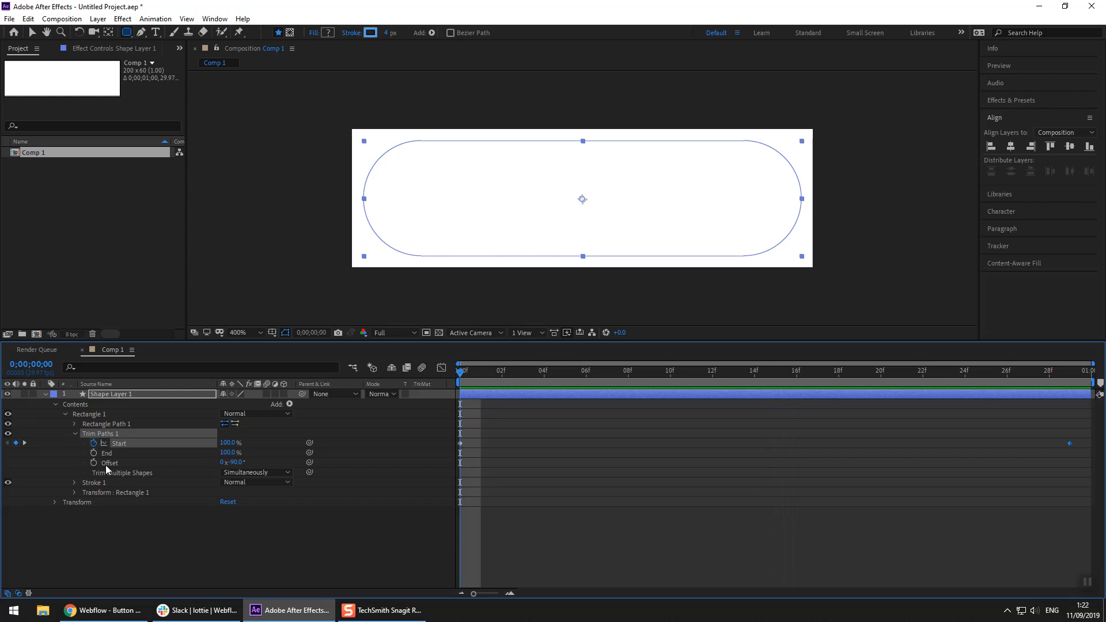
{"action": "left_click", "coordinate": [94, 463]}
{"action": "left_click", "coordinate": [1090, 378]}
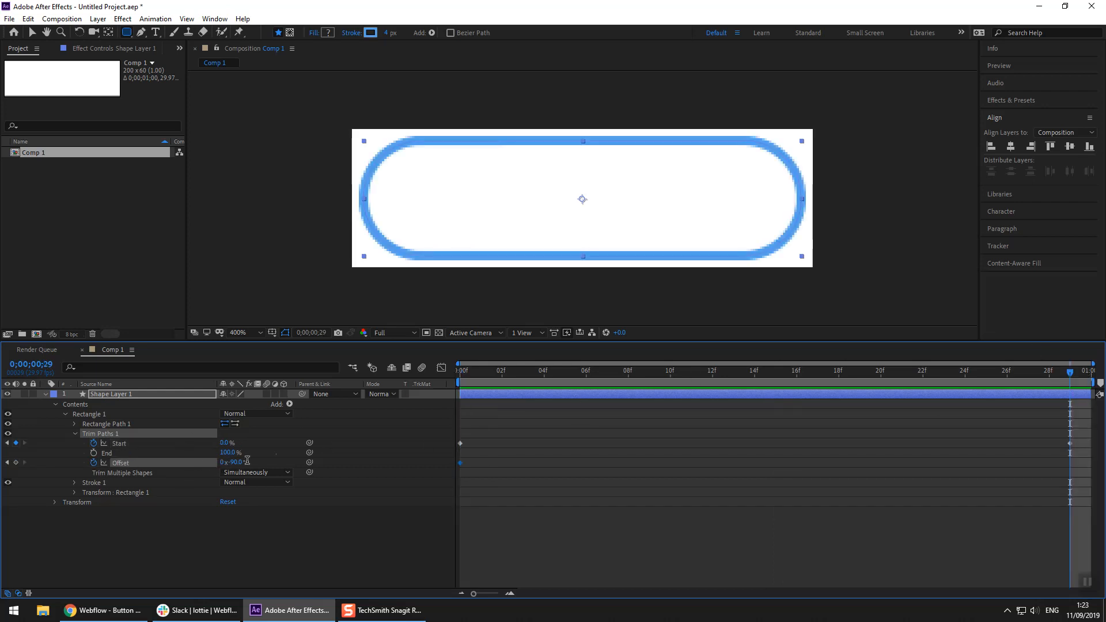
{"action": "left_click", "coordinate": [223, 462]}
{"action": "type", "text": "-"}
{"action": "type", "text": "1"}
{"action": "key", "text": "Return"}
Step: Preview the combined Start and Offset animation from the beginning
{"action": "key", "text": "Home"}
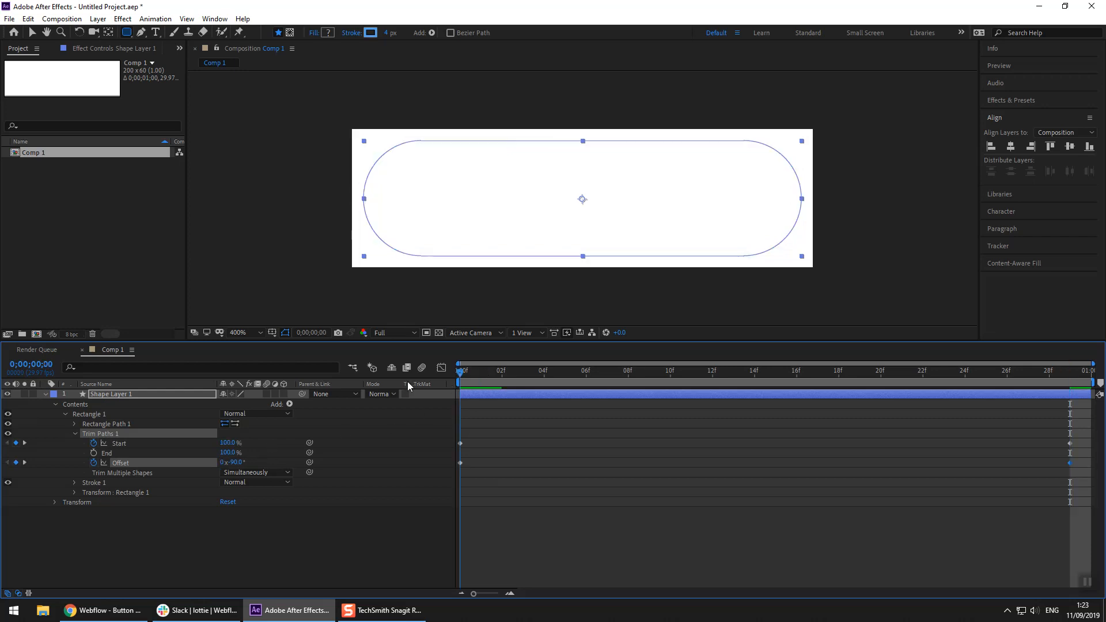
{"action": "key", "text": "space"}
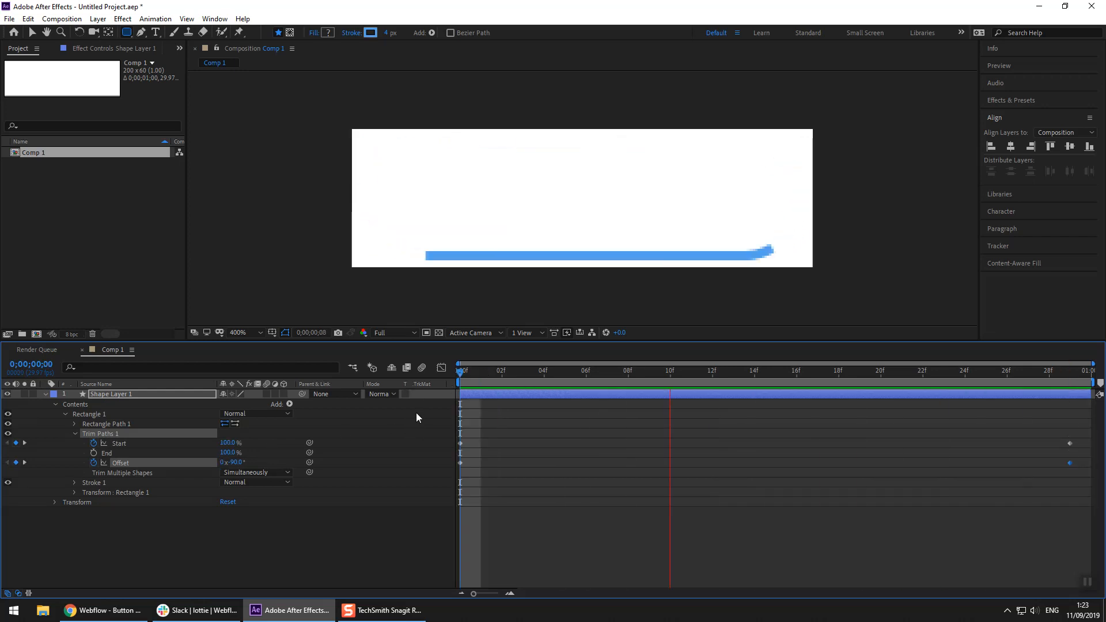
{"action": "key", "text": "space"}
Step: Apply Easy Ease to all four Start and Offset keyframes
{"action": "left_click_drag", "start_coordinate": [1073, 425], "coordinate": [365, 494]}
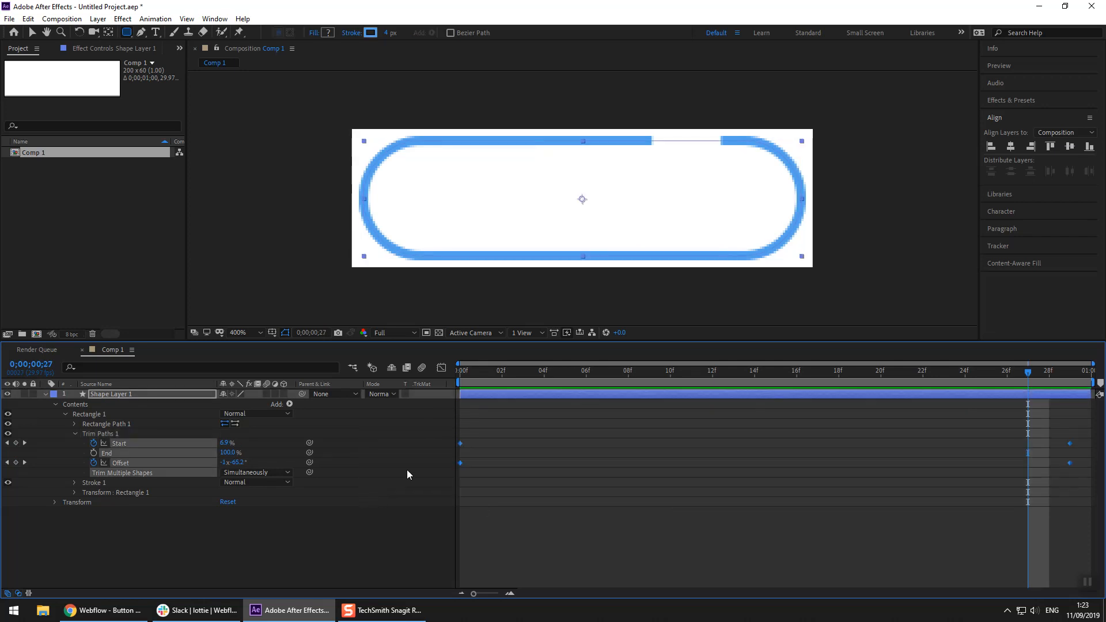
{"action": "right_click", "coordinate": [459, 442]}
{"action": "mouse_move", "coordinate": [524, 585]}
{"action": "left_click", "coordinate": [616, 509]}
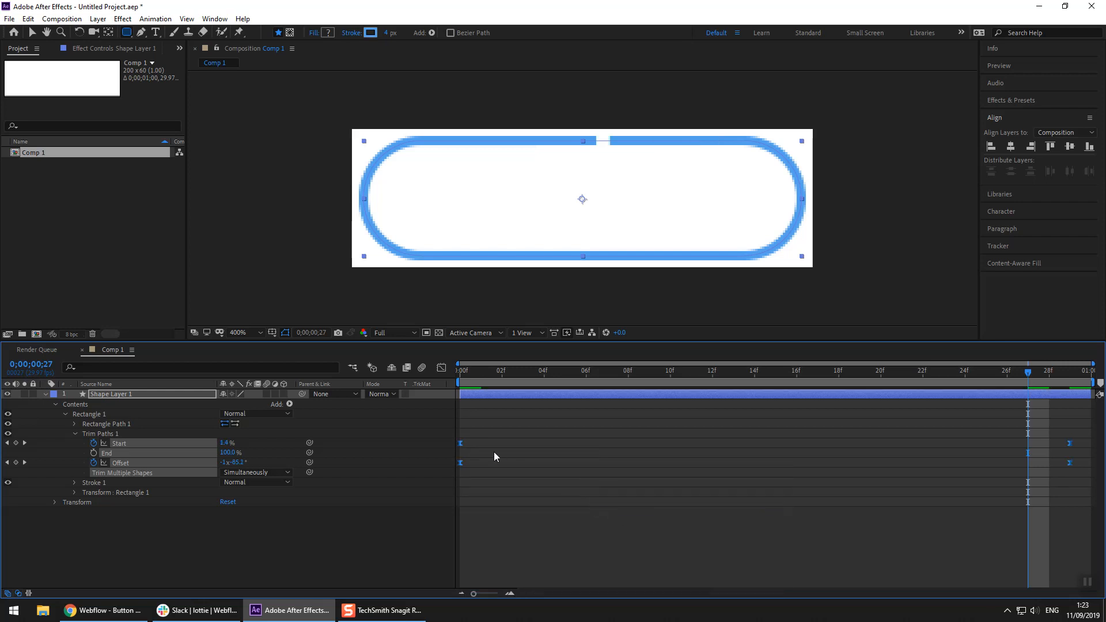
Step: Reshape the Start and Offset speed curves in the Graph Editor so the motion starts slowly and peaks near frame 23
{"action": "left_click", "coordinate": [441, 369]}
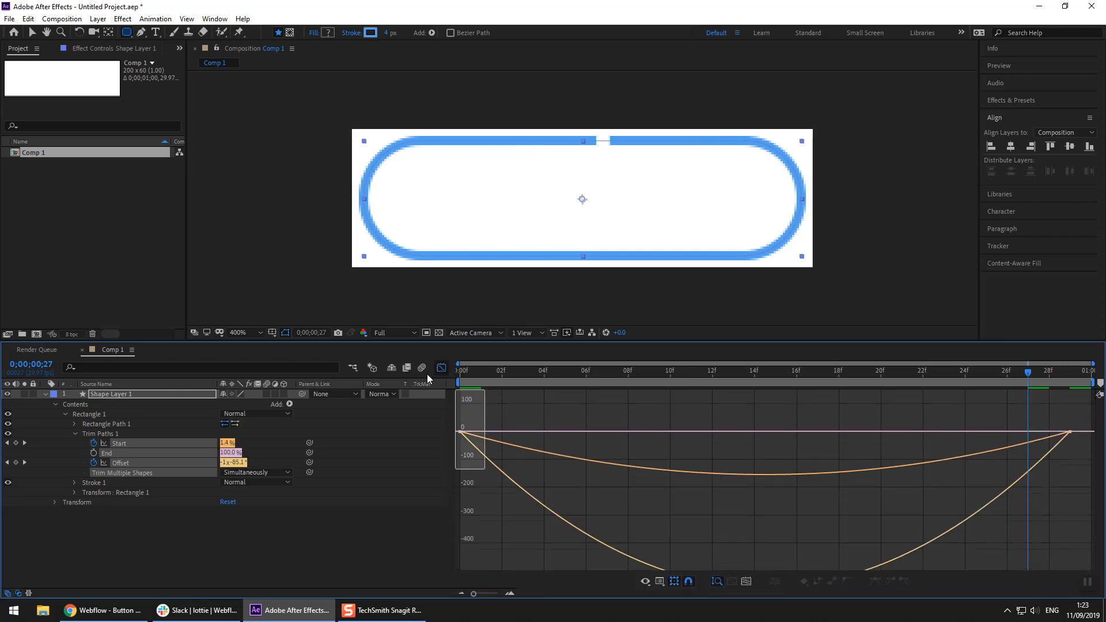
{"action": "left_click_drag", "start_coordinate": [563, 407], "coordinate": [749, 398]}
{"action": "key", "text": "Home"}
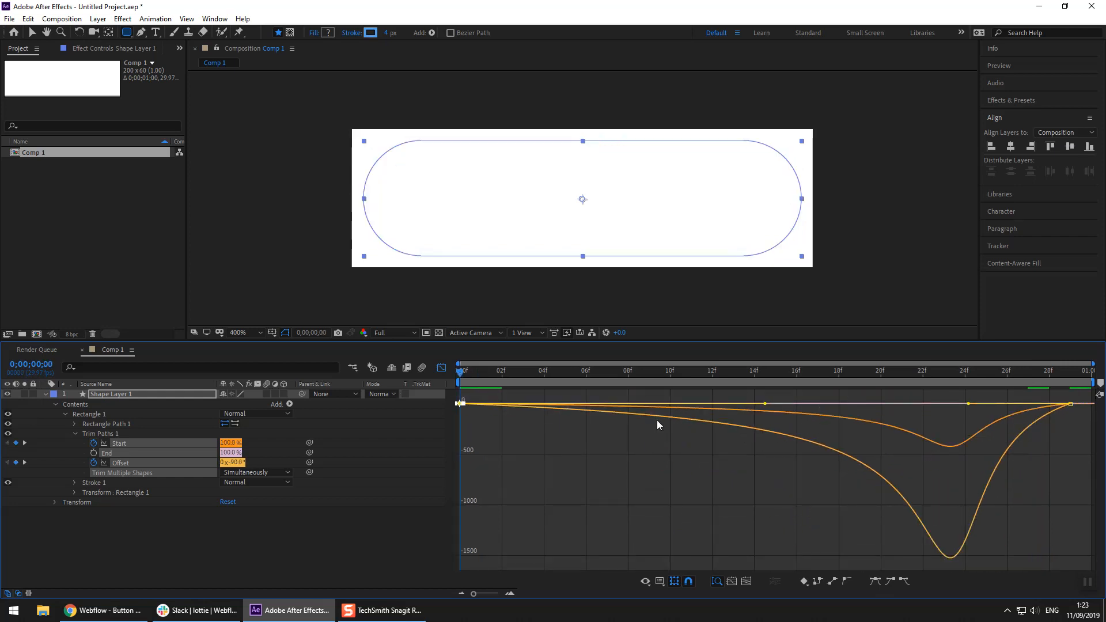
{"action": "left_click", "coordinate": [441, 368]}
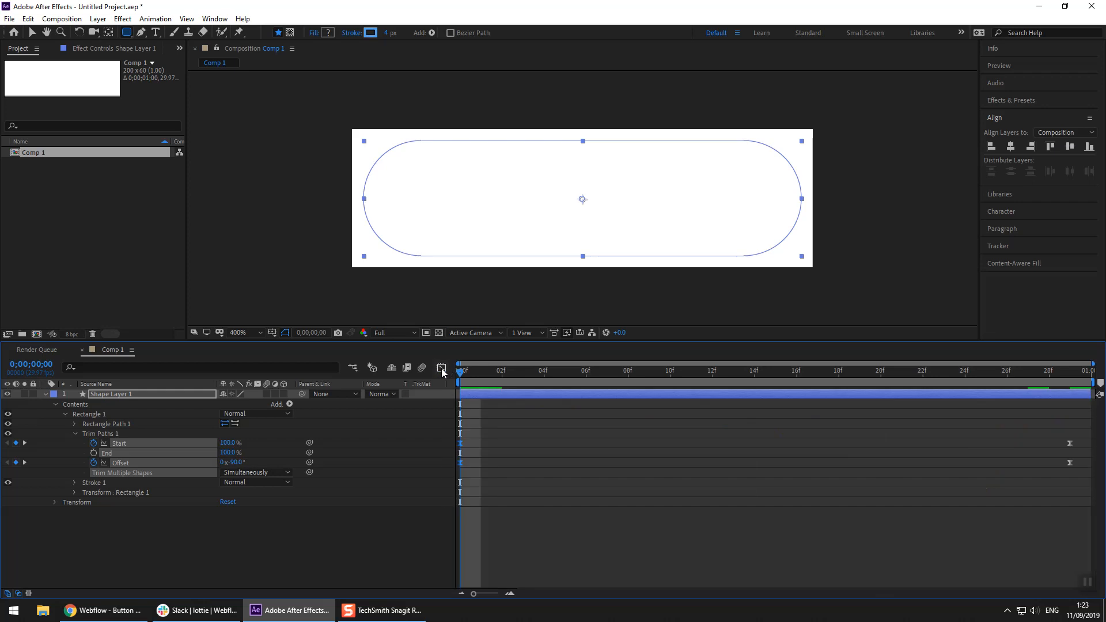
Step: Move the final Start and Offset keyframes to the composition's end at one second and preview the timing
{"action": "left_click_drag", "start_coordinate": [1031, 432], "coordinate": [1085, 446]}
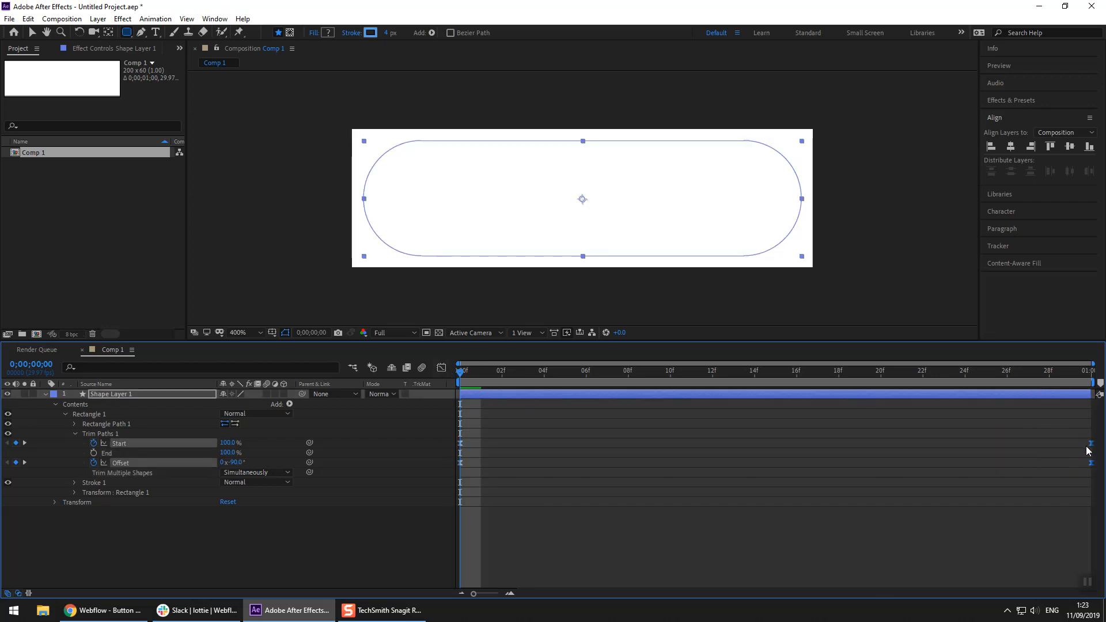
{"action": "key", "text": "space"}
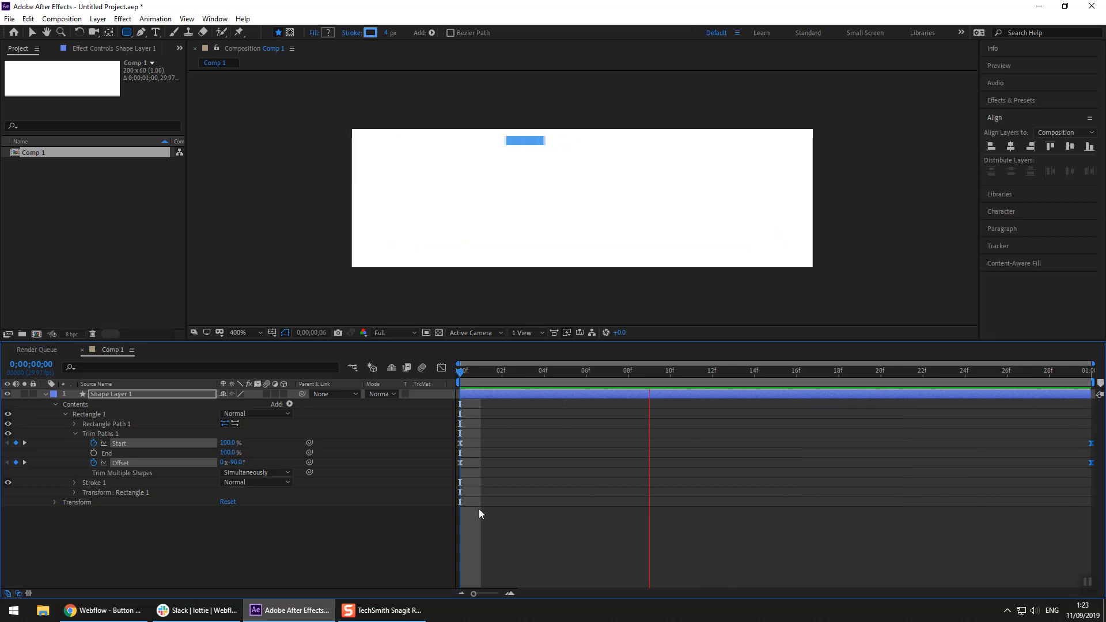
{"action": "key", "text": "space"}
{"action": "left_click", "coordinate": [1070, 372]}
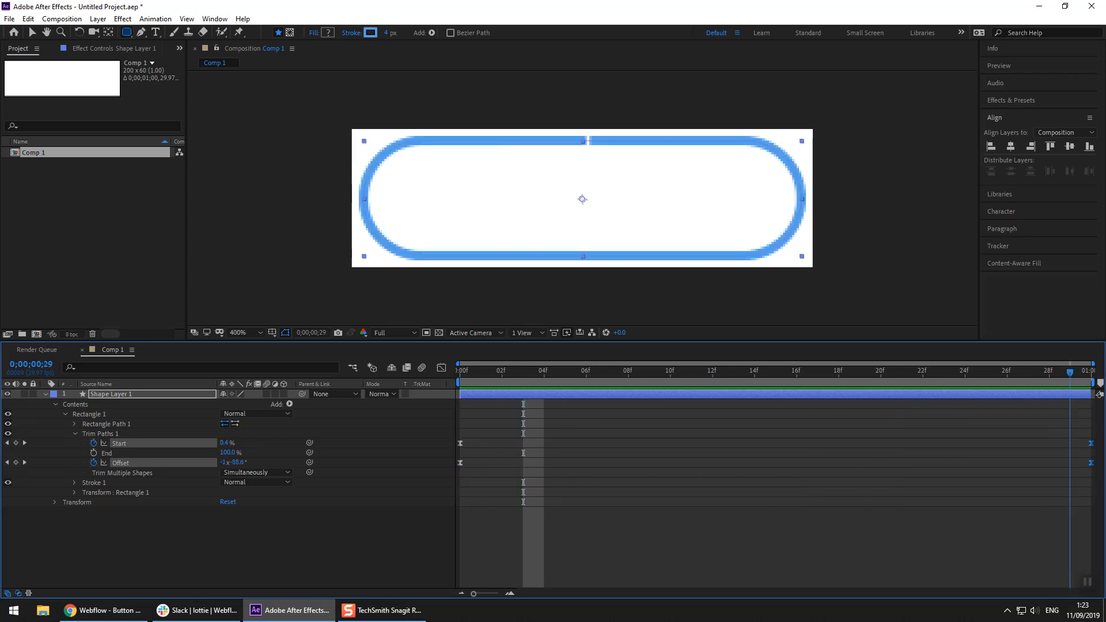
{"action": "mouse_move", "coordinate": [1091, 380]}
{"action": "left_mouse_down"}
{"action": "mouse_move", "coordinate": [904, 340]}
{"action": "mouse_move", "coordinate": [658, 435]}
{"action": "mouse_move", "coordinate": [454, 475]}
{"action": "left_mouse_up"}
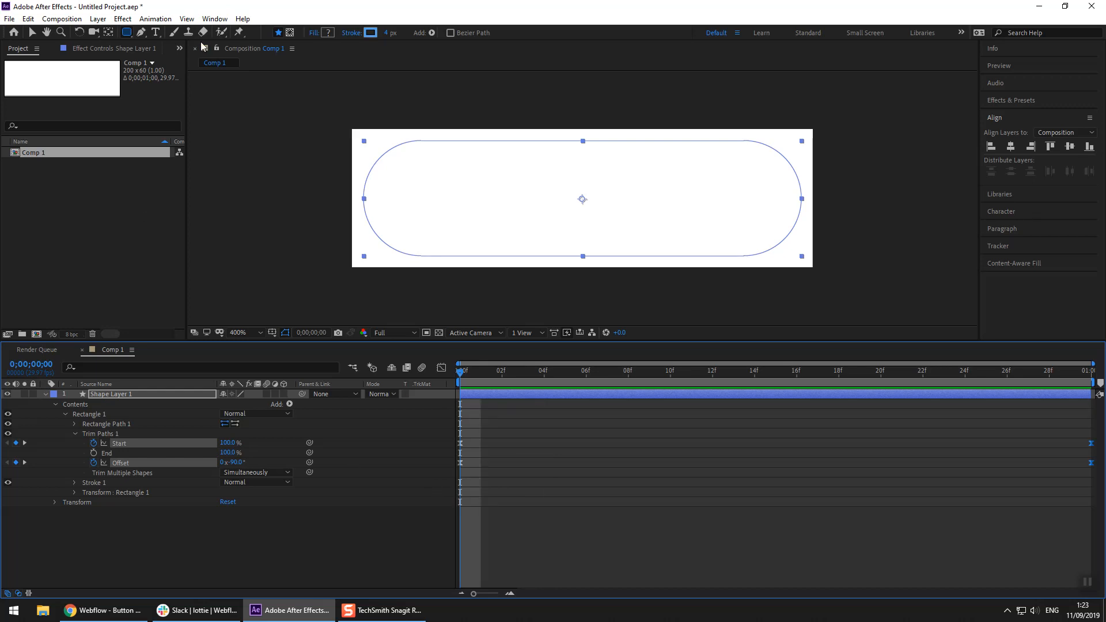
Step: Open the Bodymovin extension and choose a destination on the Desktop for Comp 1's exported file
{"action": "left_click", "coordinate": [213, 21]}
{"action": "mouse_move", "coordinate": [271, 78]}
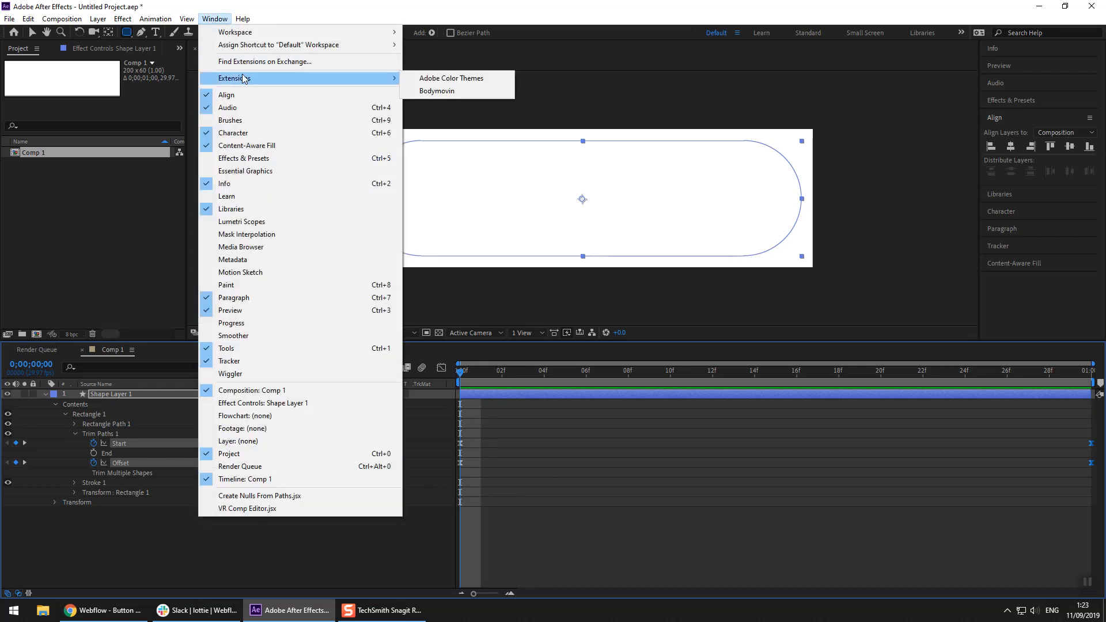
{"action": "left_click", "coordinate": [429, 91]}
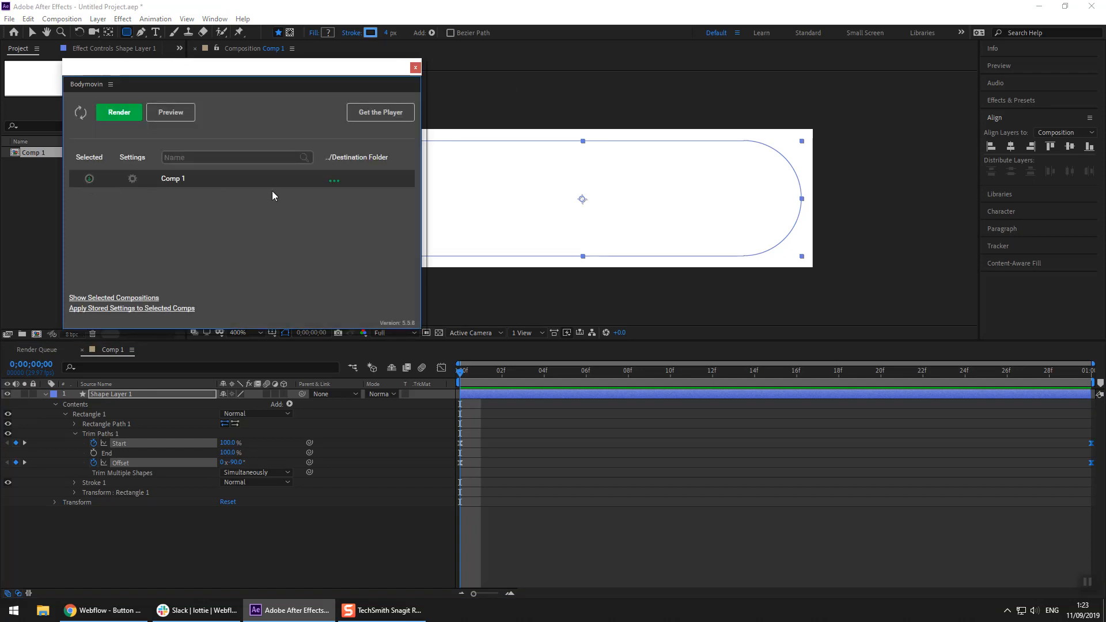
{"action": "left_click", "coordinate": [337, 181]}
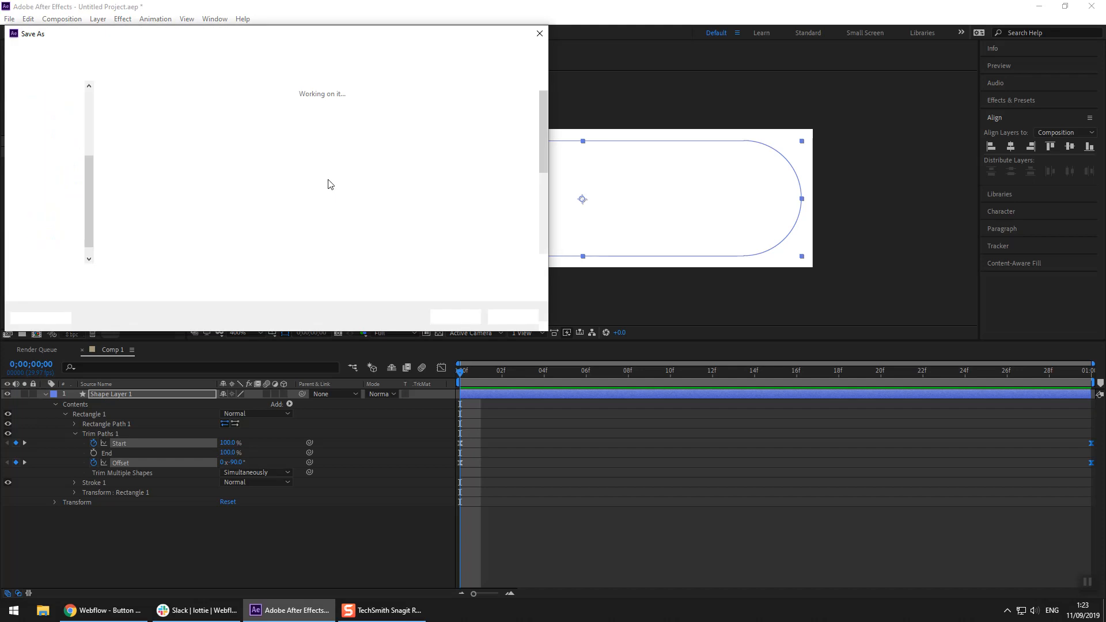
{"action": "left_click", "coordinate": [458, 317]}
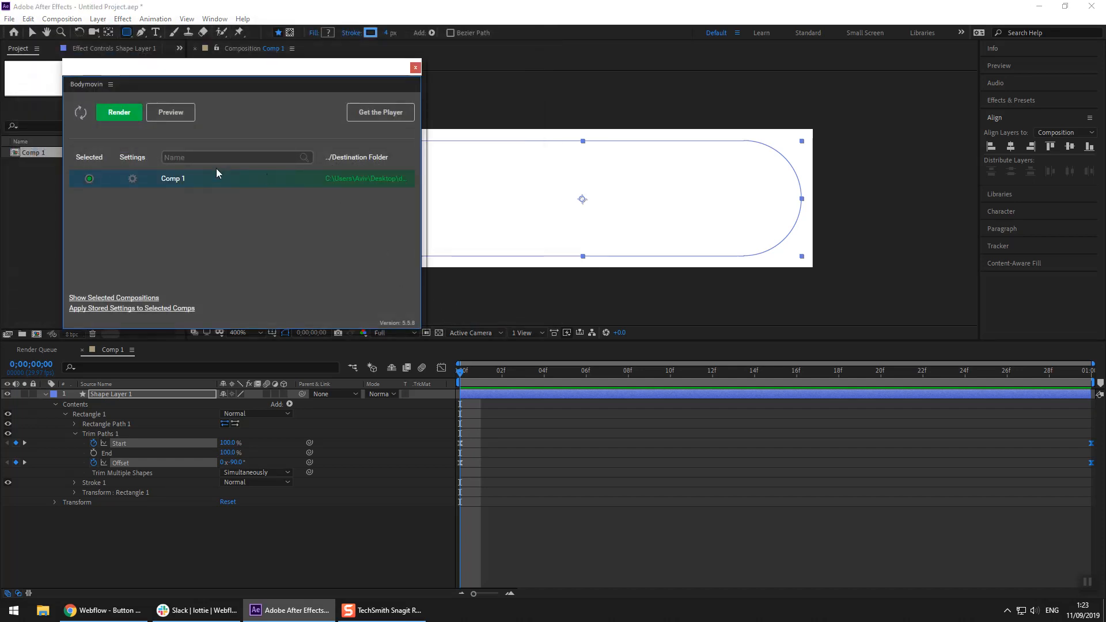
Step: Render Comp 1 with Bodymovin and close the finished render report
{"action": "left_click", "coordinate": [119, 114]}
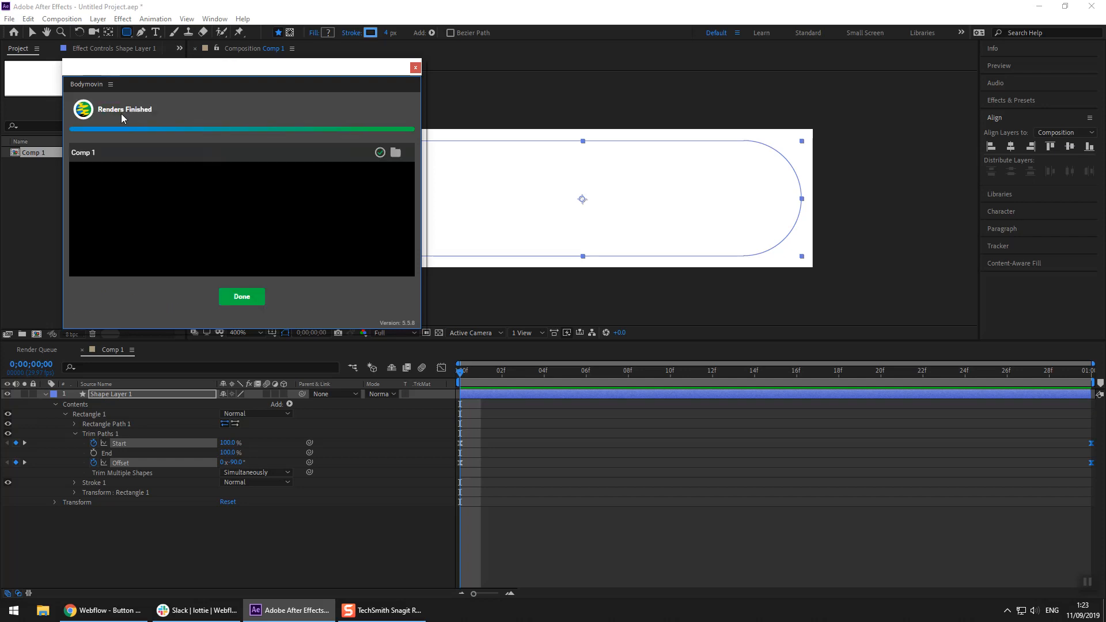
{"action": "left_click", "coordinate": [237, 298]}
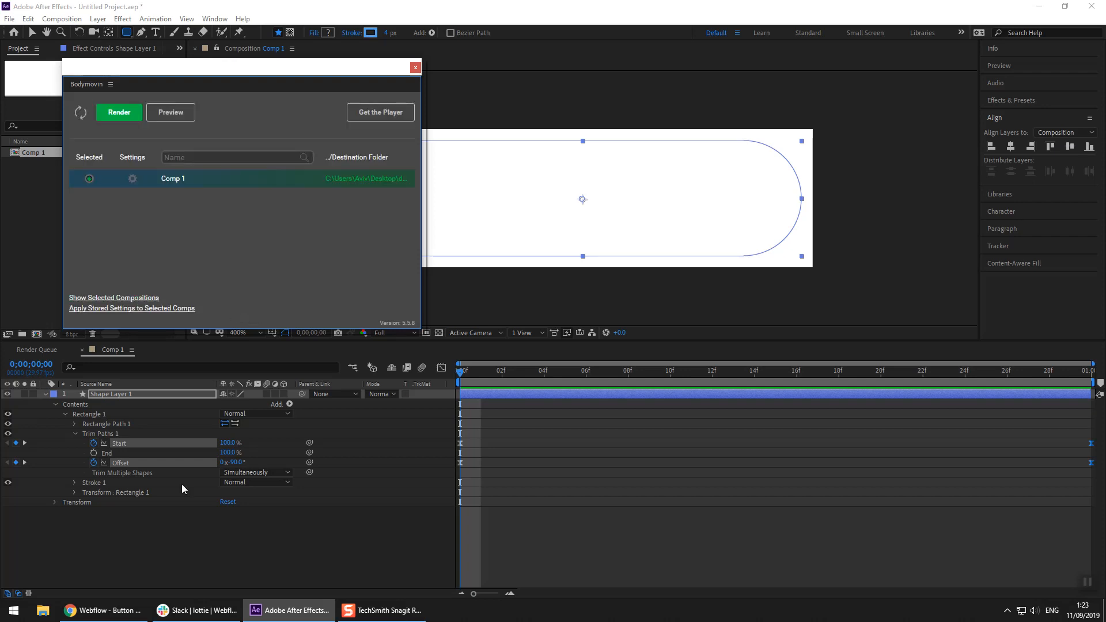
Step: Switch to the Webflow project in Chrome and upload data.json from the Desktop to the site's assets
{"action": "left_click", "coordinate": [104, 610]}
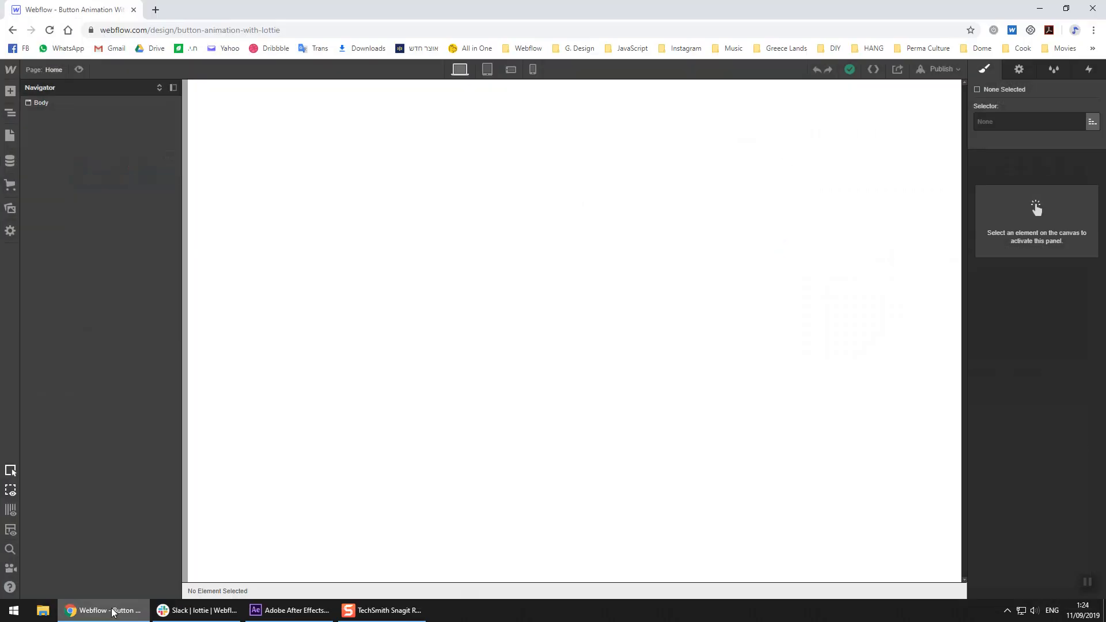
{"action": "left_click", "coordinate": [9, 214]}
{"action": "left_click", "coordinate": [131, 92]}
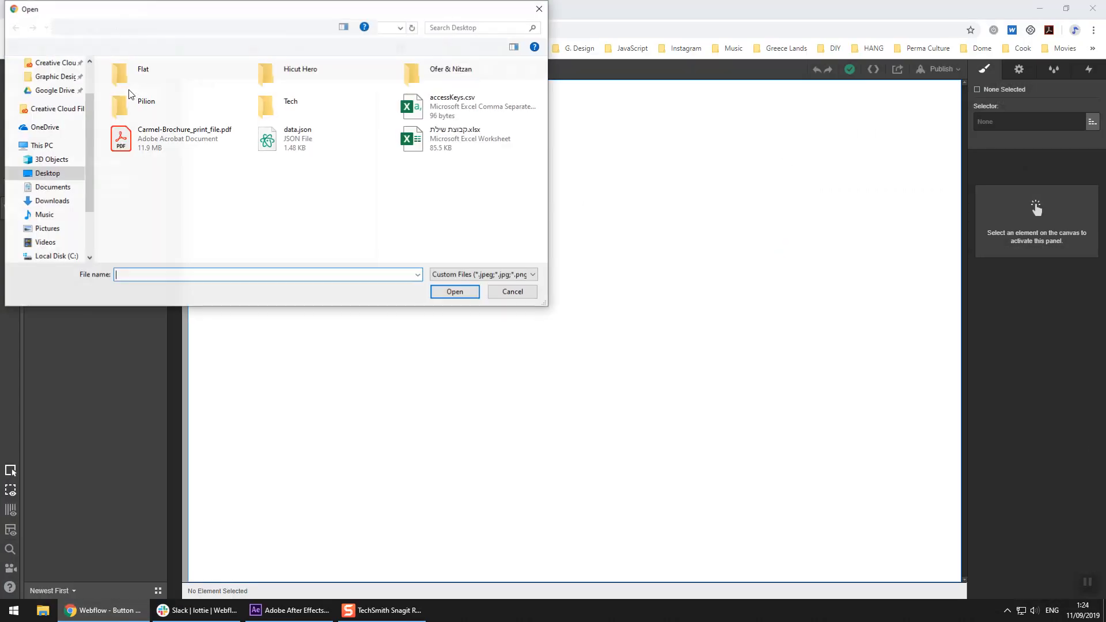
{"action": "left_click", "coordinate": [294, 146]}
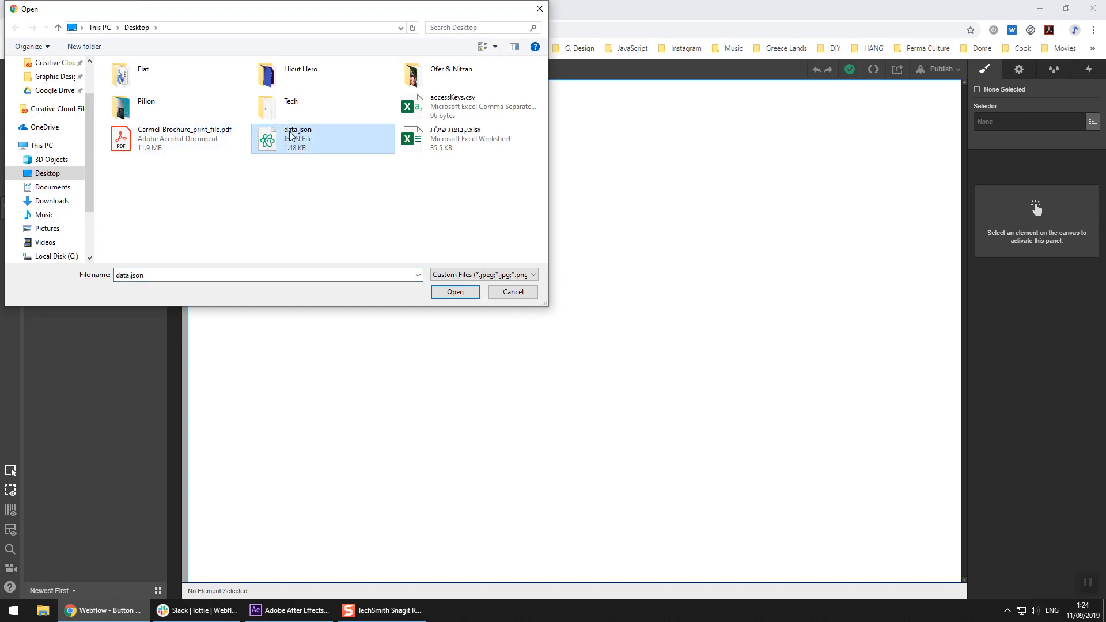
{"action": "left_click", "coordinate": [454, 292]}
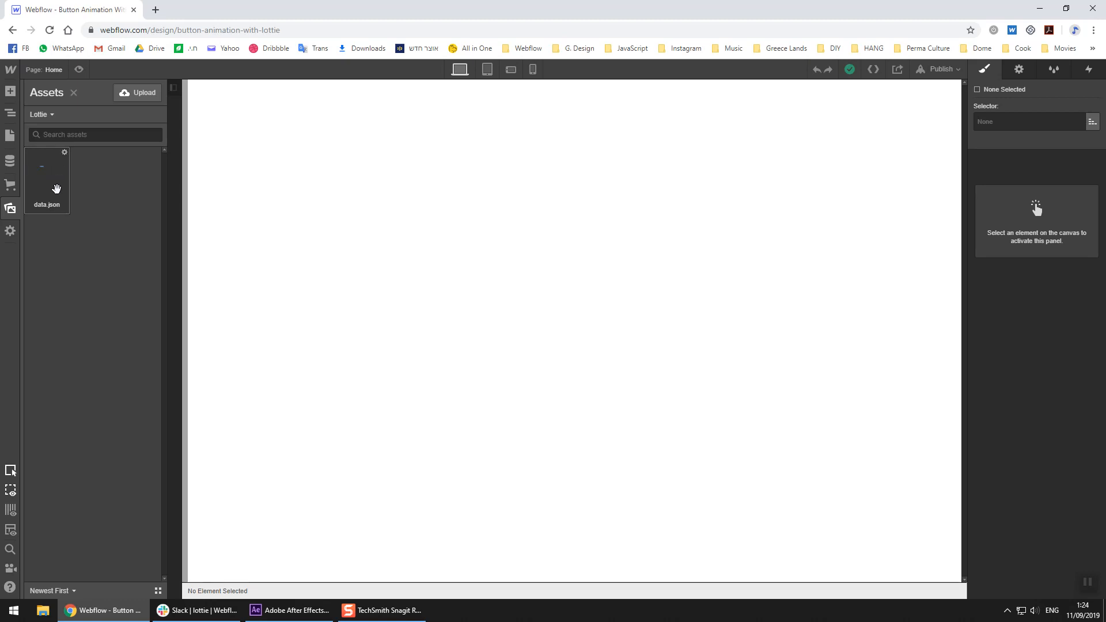
{"action": "left_click", "coordinate": [16, 211]}
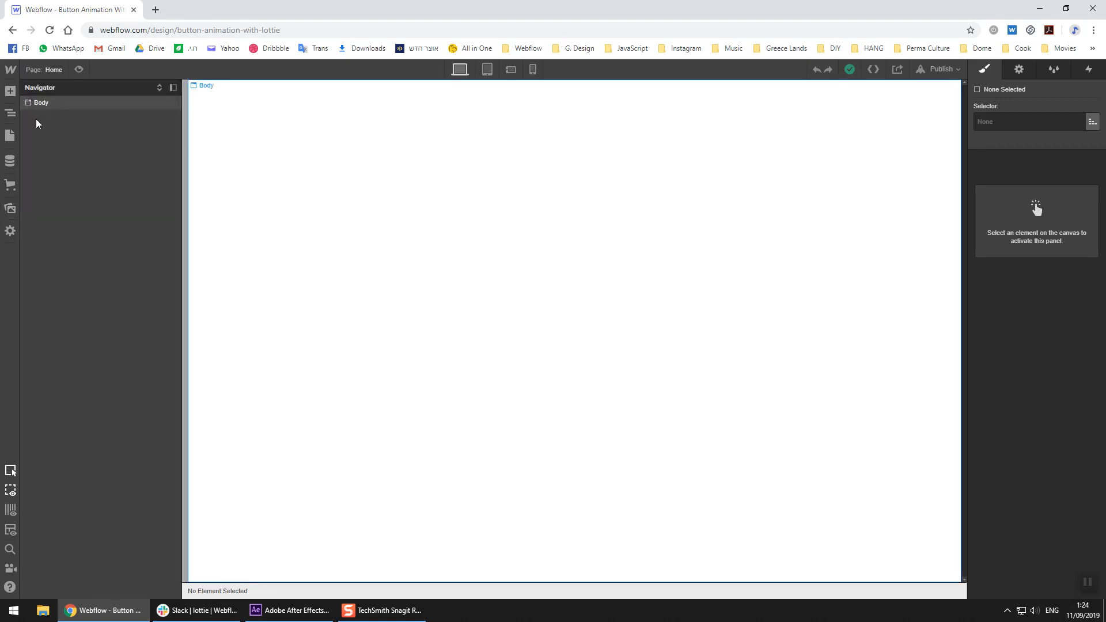
Step: Add a Div Block to the page body and give it the class wrap
{"action": "left_click", "coordinate": [10, 91]}
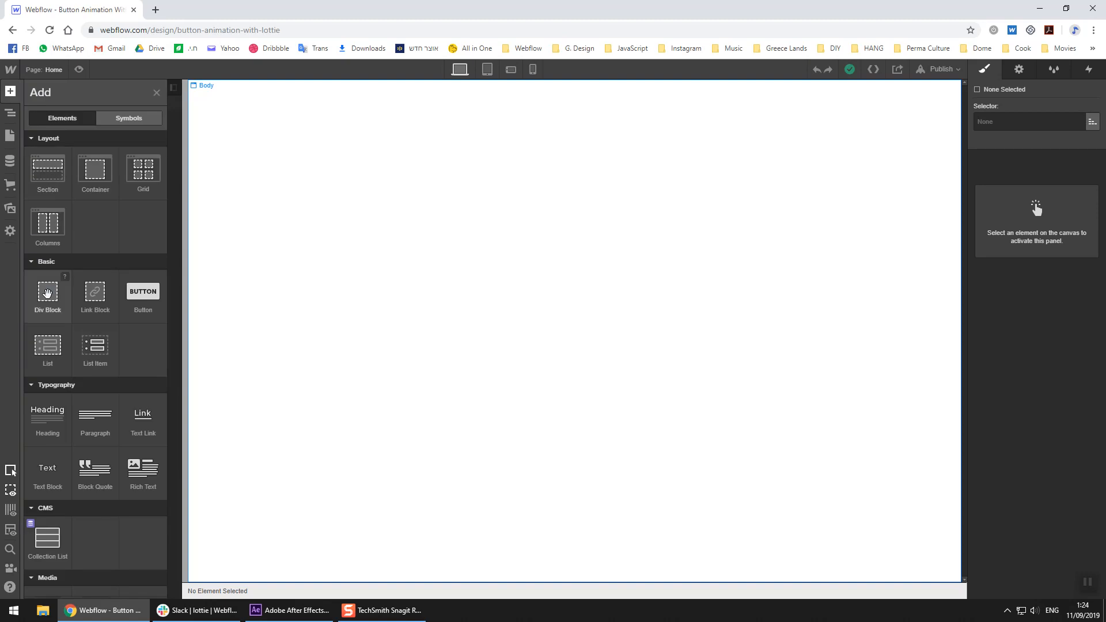
{"action": "left_click_drag", "start_coordinate": [537, 183], "coordinate": [537, 182]}
{"action": "left_click", "coordinate": [1040, 119]}
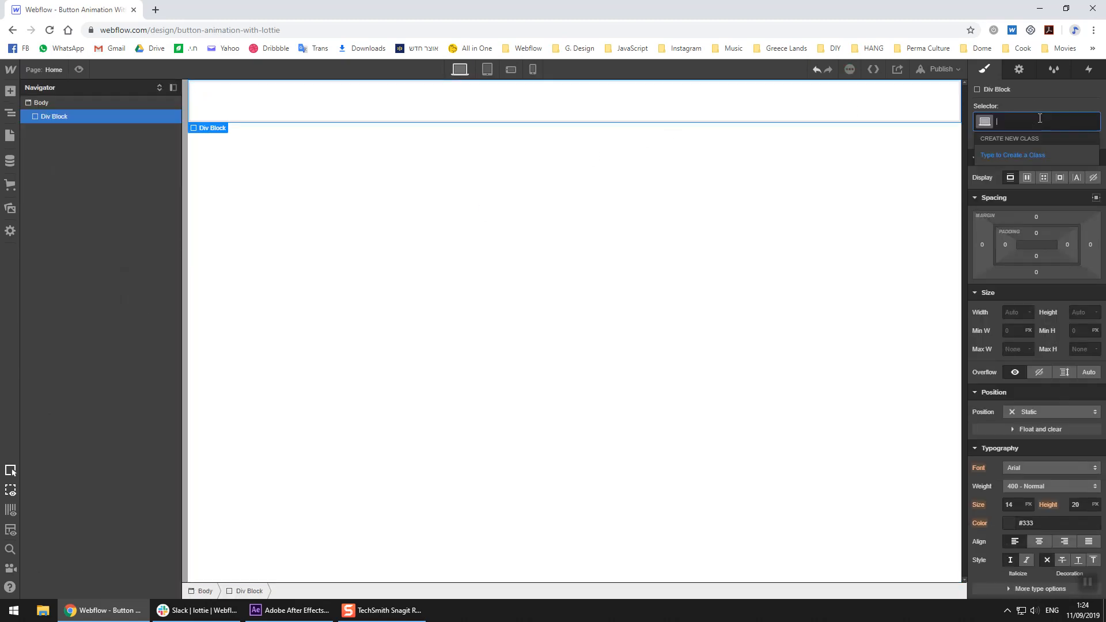
{"action": "type", "text": "wrap"}
{"action": "key", "text": "Return"}
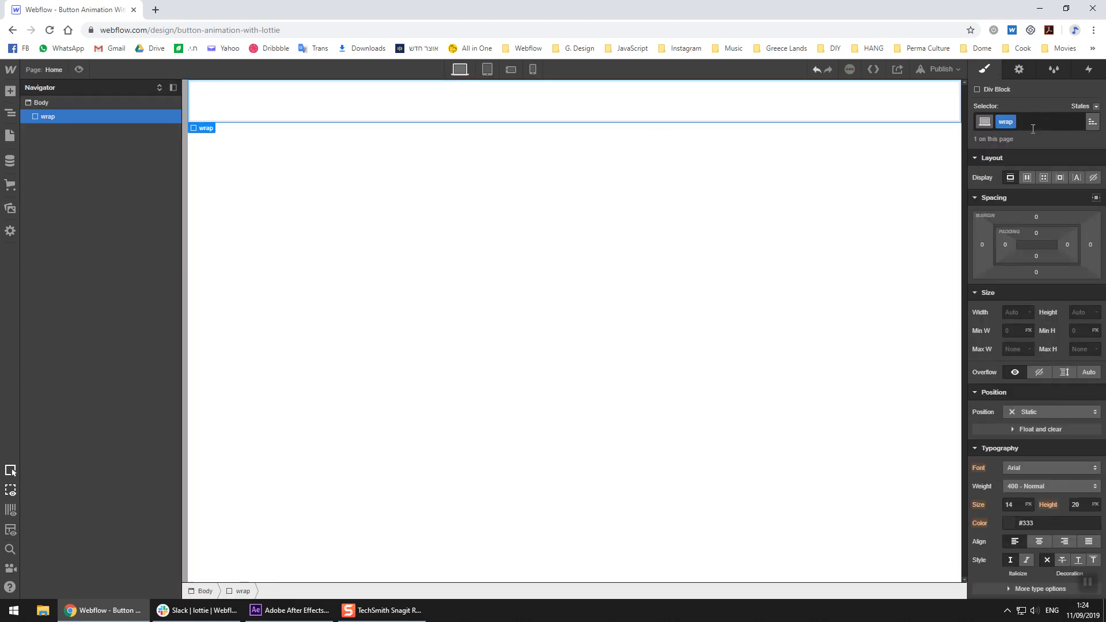
Step: Set the wrap block's width to 100% and its height to 100vh
{"action": "left_click", "coordinate": [1025, 306]}
{"action": "type", "text": "100%"}
{"action": "key", "text": "Tab"}
{"action": "type", "text": "100vh"}
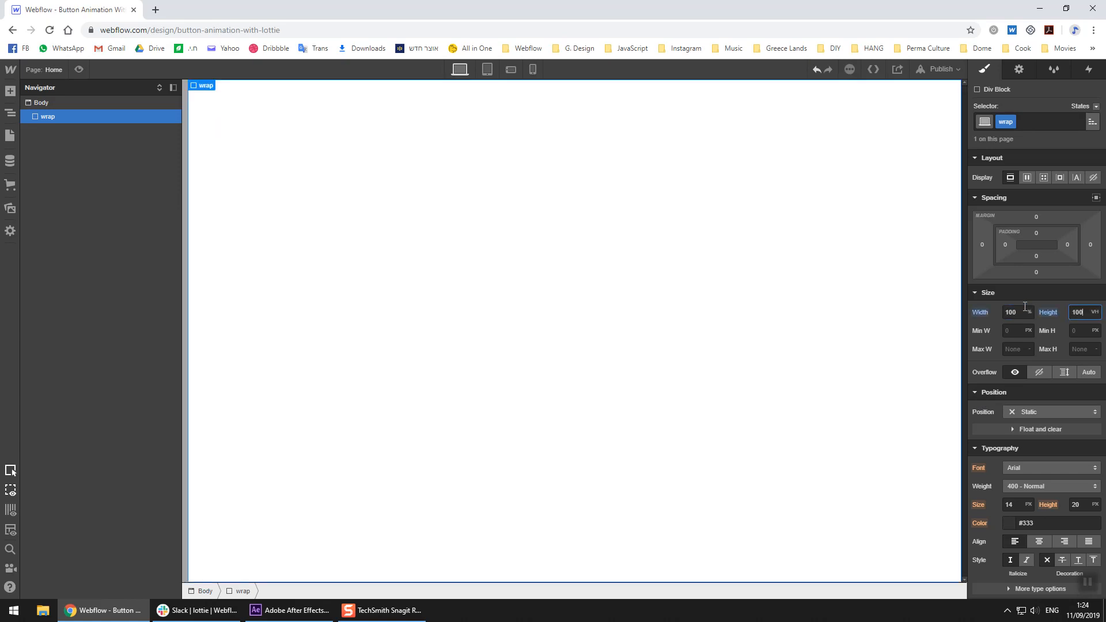
Step: Give wrap a flex layout with its children centered on both axes, and collapse all the style sections
{"action": "left_click", "coordinate": [1026, 178]}
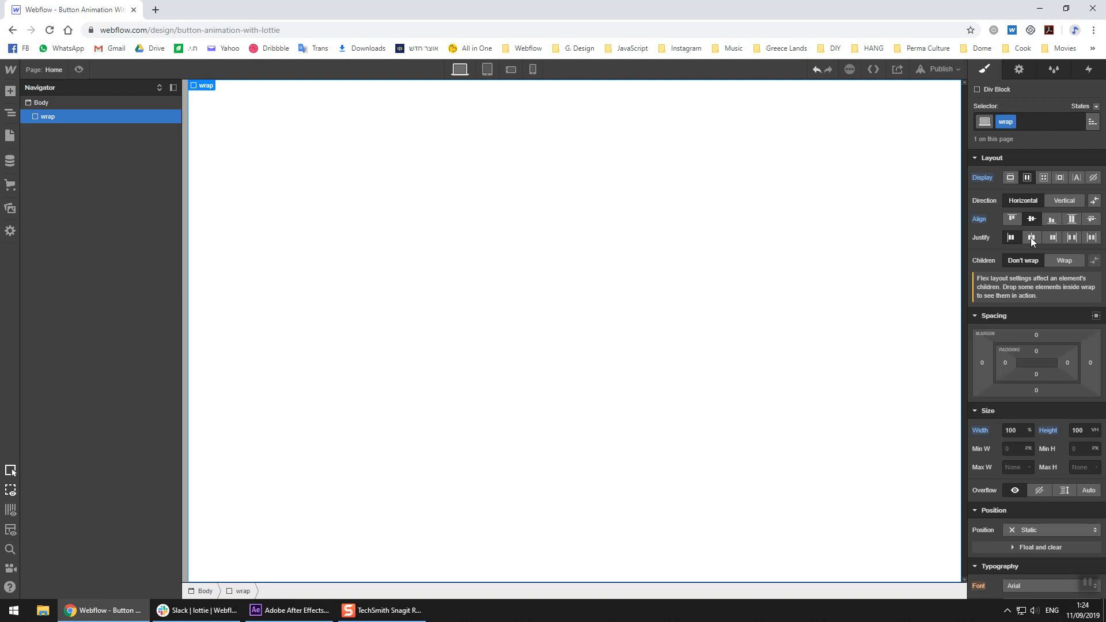
{"action": "left_click", "coordinate": [1005, 158]}
{"action": "left_click", "coordinate": [1000, 174]}
{"action": "left_click", "coordinate": [997, 190]}
{"action": "left_click", "coordinate": [995, 206]}
{"action": "left_click", "coordinate": [994, 221]}
{"action": "left_click", "coordinate": [993, 238]}
{"action": "left_click", "coordinate": [996, 255]}
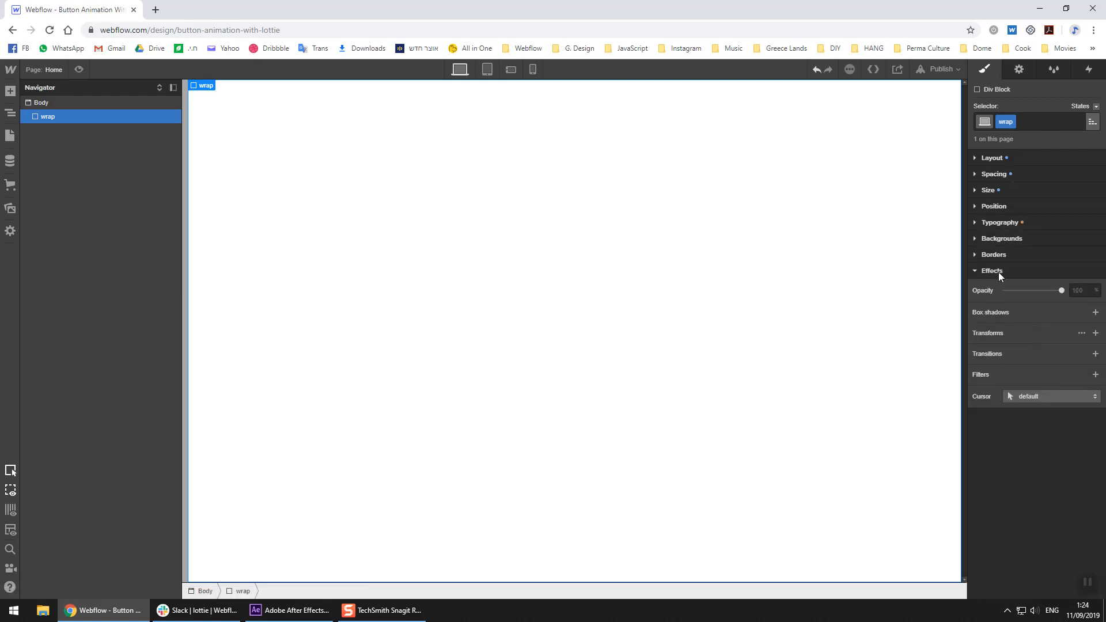
{"action": "left_click", "coordinate": [997, 271]}
Step: Add a Link Block inside wrap and give it the class btn
{"action": "left_click", "coordinate": [10, 91]}
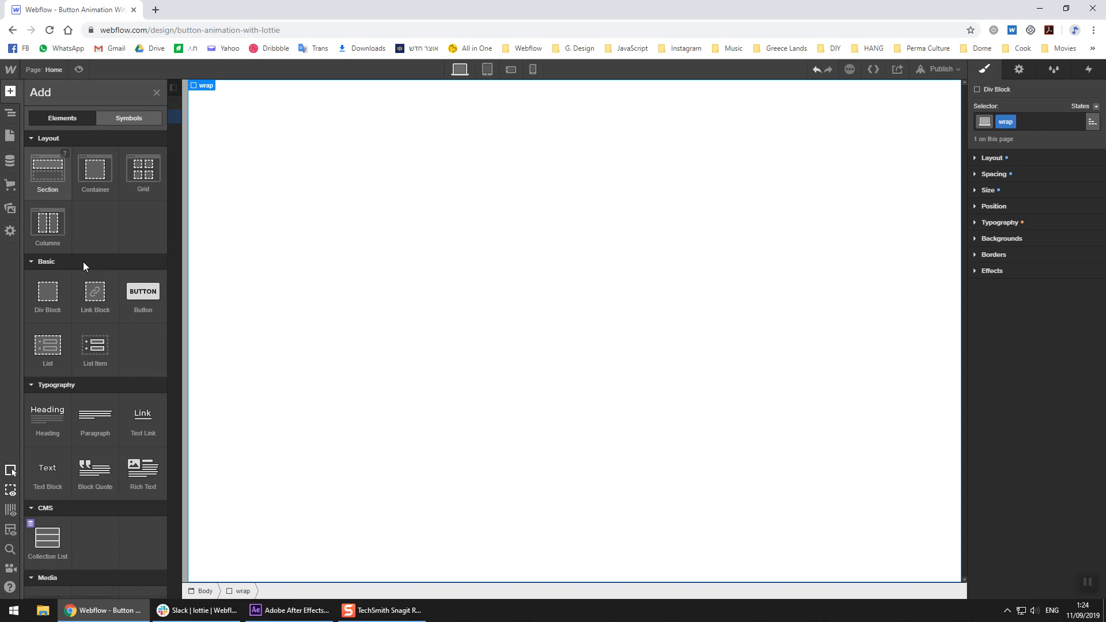
{"action": "left_click", "coordinate": [106, 312]}
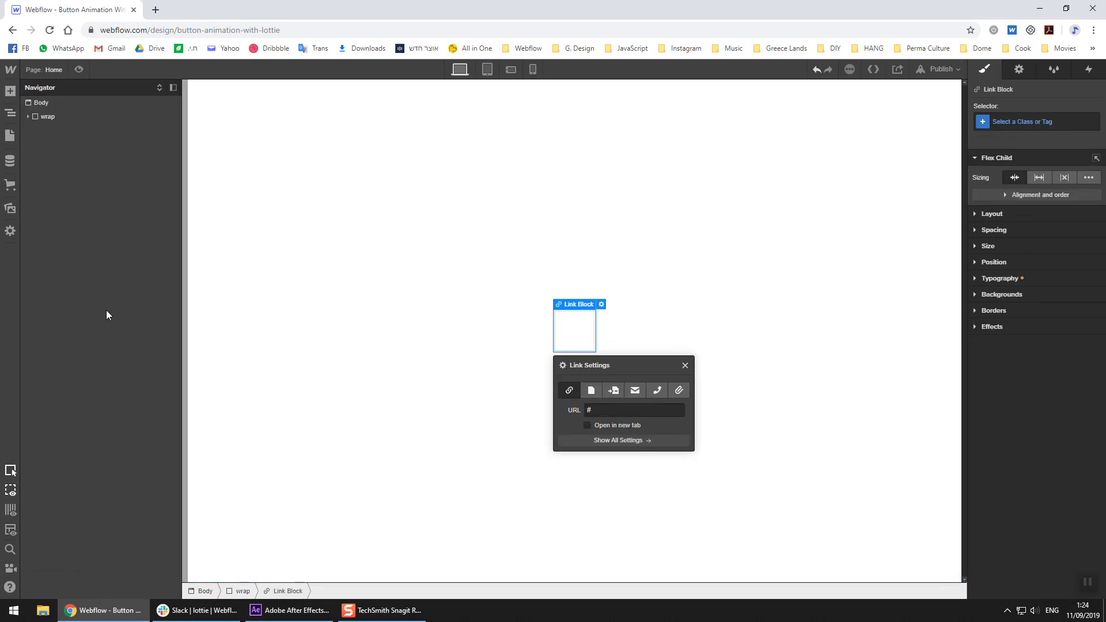
{"action": "left_click", "coordinate": [1009, 121]}
{"action": "type", "text": "btn"}
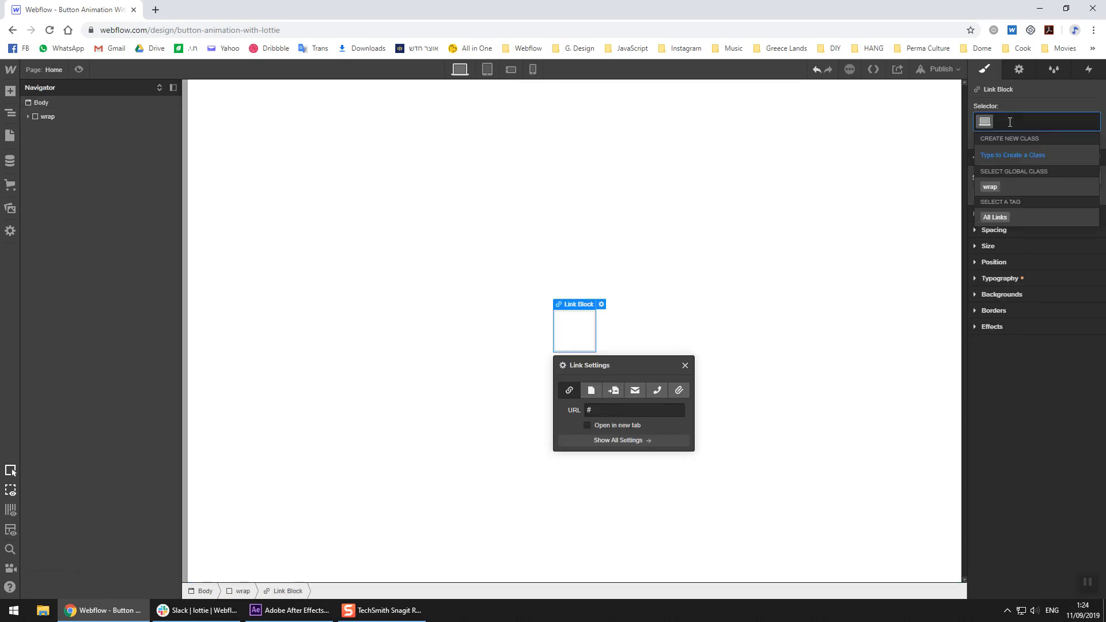
{"action": "key", "text": "Return"}
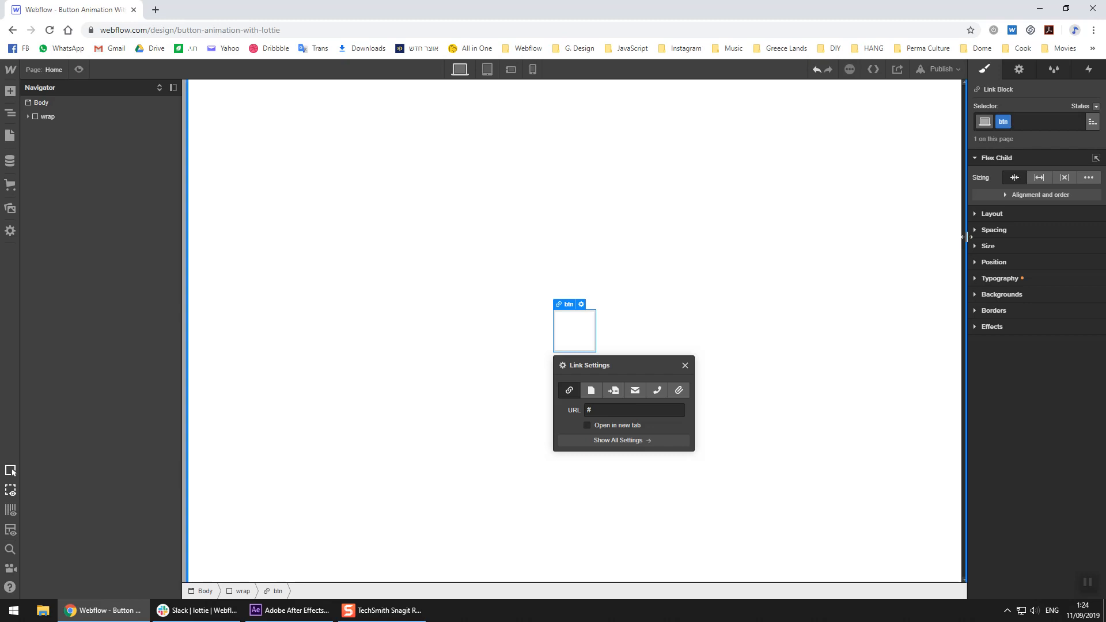
Step: Set the btn link block's width to 200 px and its height to 60 px
{"action": "left_click", "coordinate": [1017, 245]}
{"action": "left_click", "coordinate": [1021, 269]}
{"action": "type", "text": "200"}
{"action": "key", "text": "Tab"}
{"action": "type", "text": "60"}
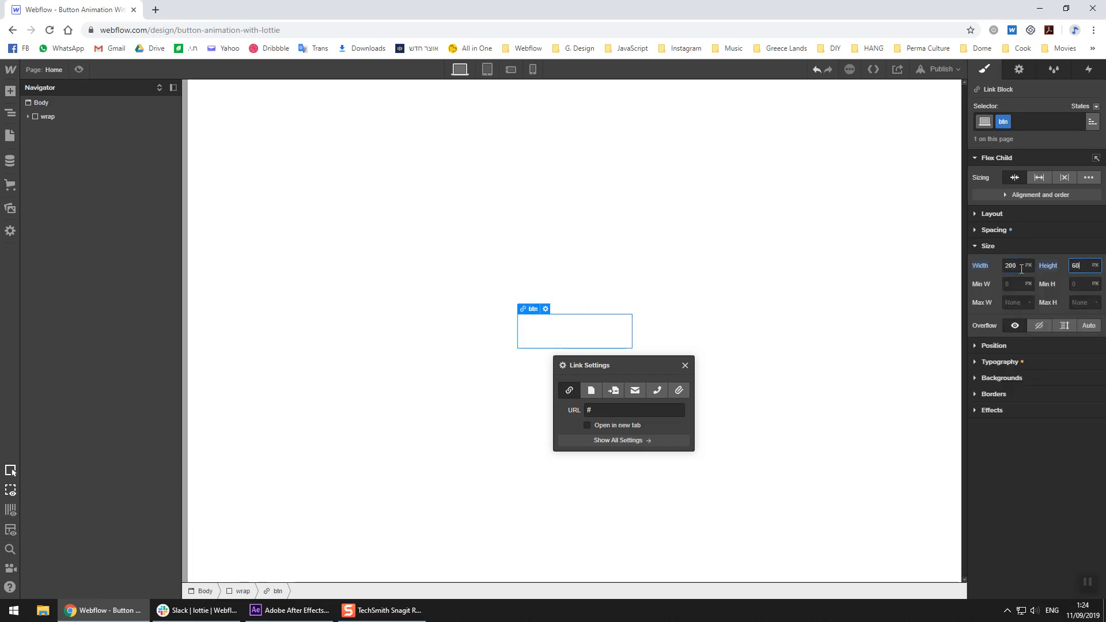
{"action": "left_click", "coordinate": [994, 246]}
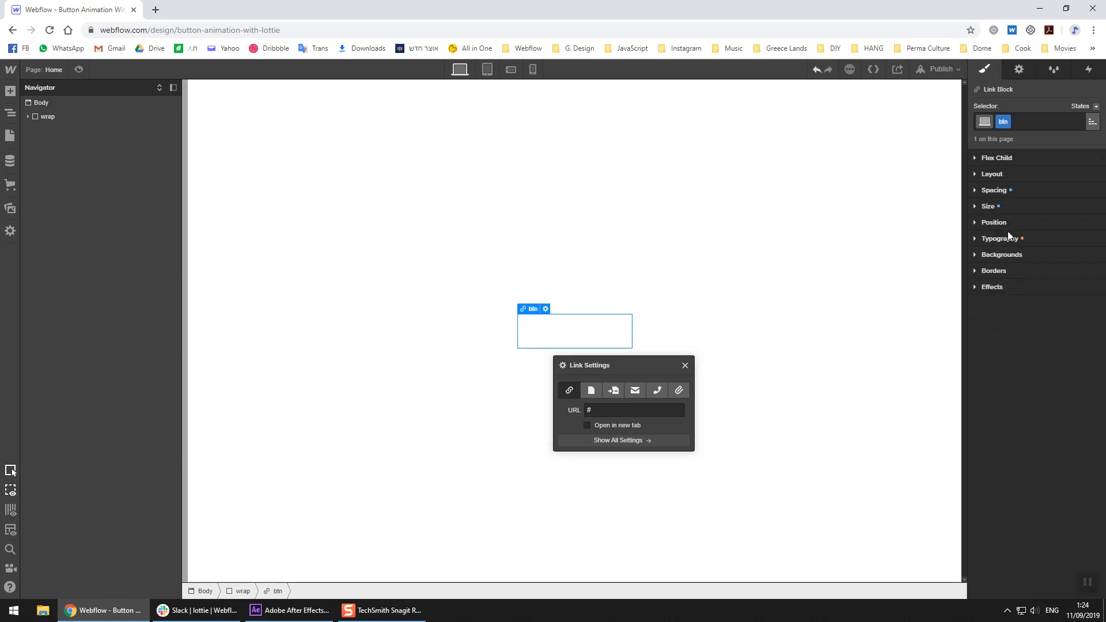
Step: Set the btn link block's position to Relative
{"action": "left_click", "coordinate": [1007, 223]}
{"action": "left_click", "coordinate": [1036, 241]}
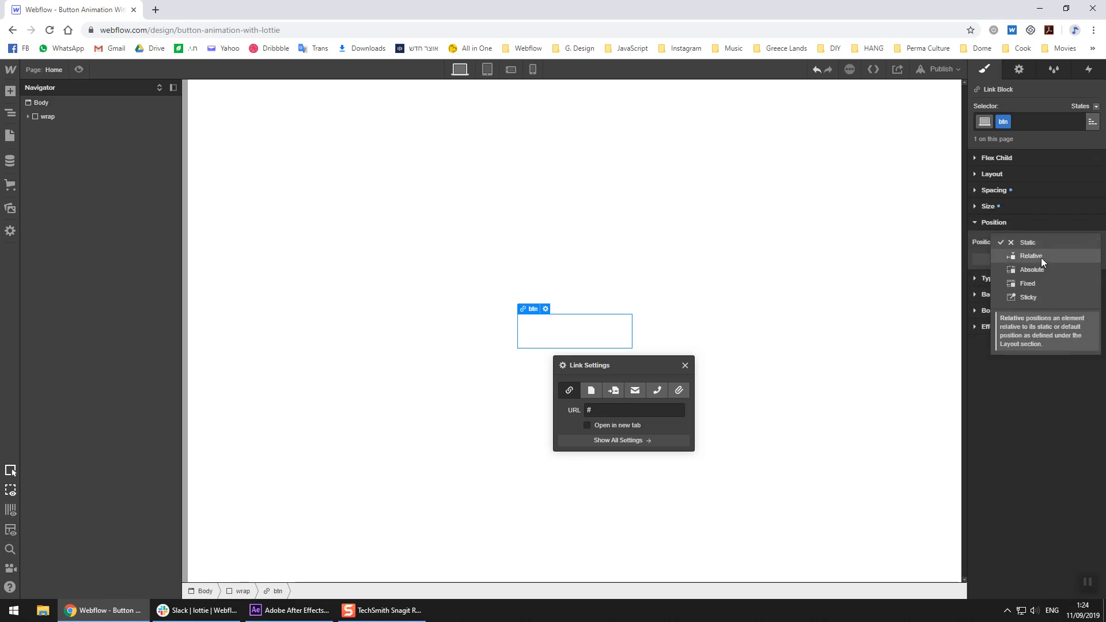
{"action": "left_click", "coordinate": [1041, 258]}
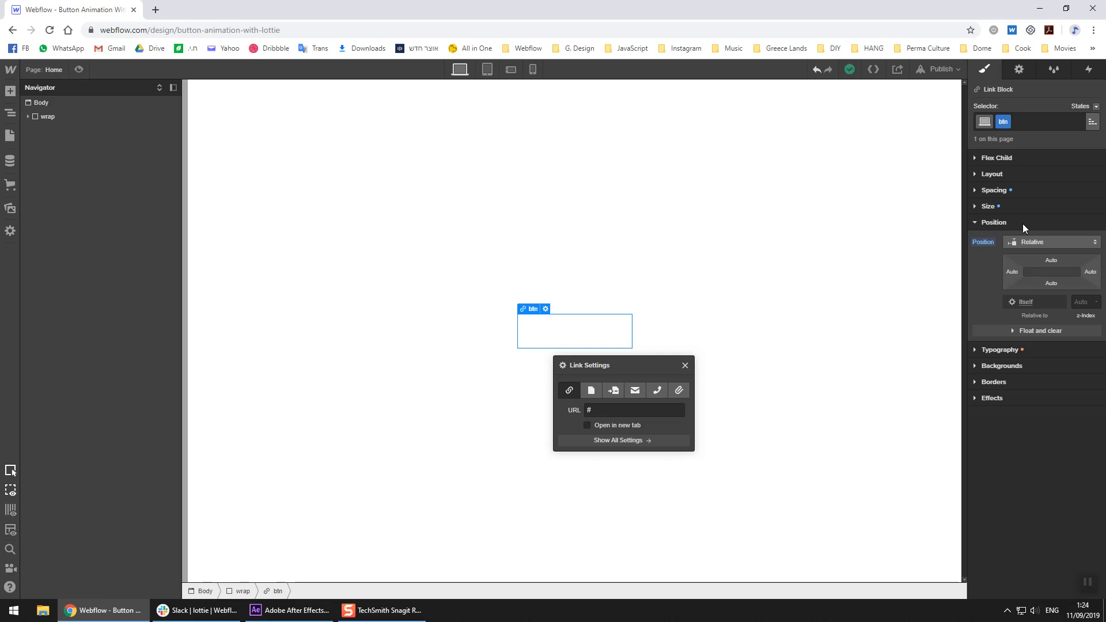
Step: Add a Text Block inside btn and replace its placeholder text with "A Button"
{"action": "left_click", "coordinate": [7, 94]}
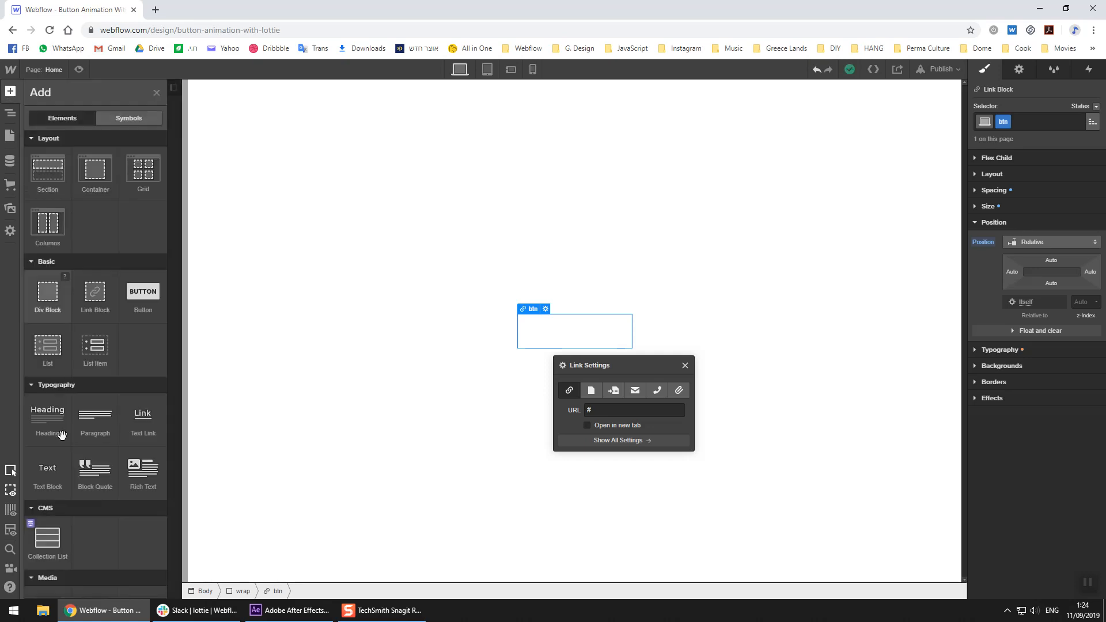
{"action": "left_click", "coordinate": [56, 477]}
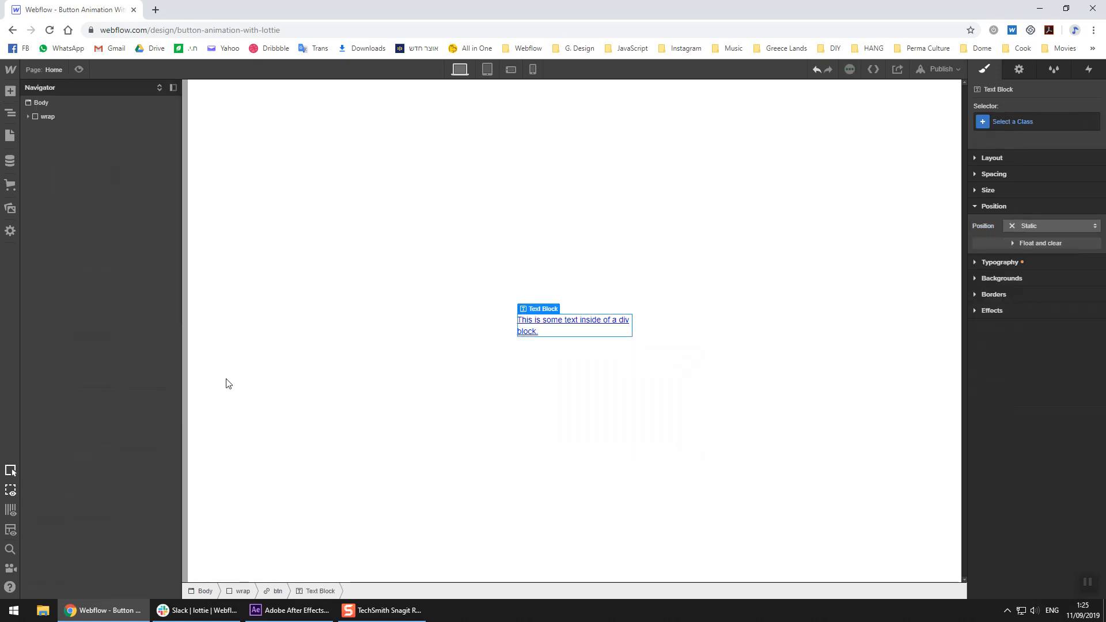
{"action": "double_click", "coordinate": [565, 320]}
{"action": "type", "text": "a"}
{"action": "type", "text": "A Button"}
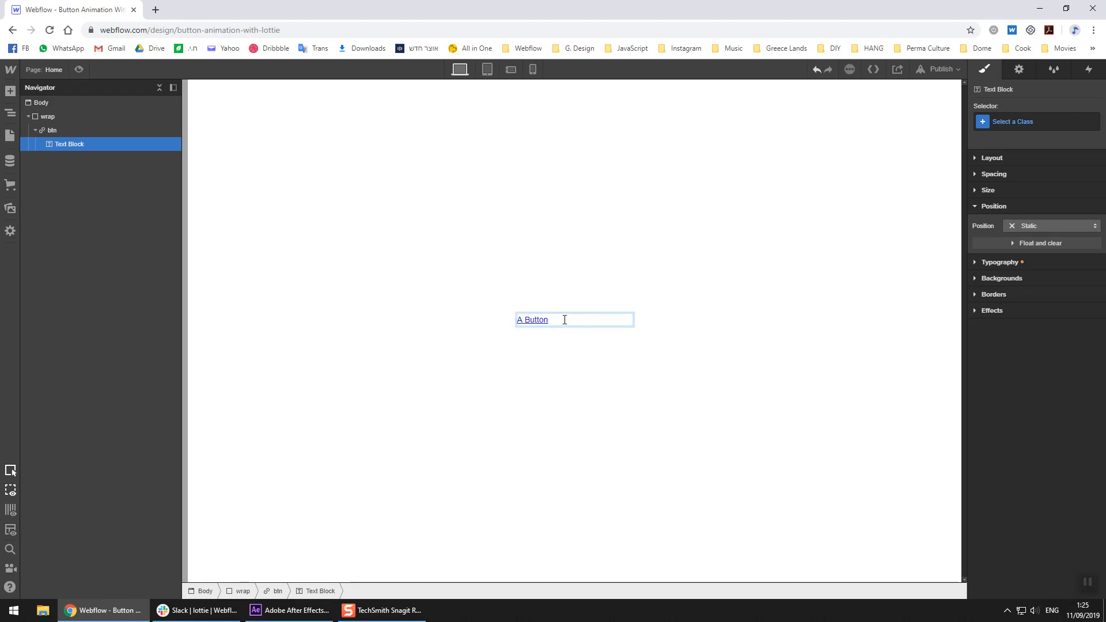
Step: Set the btn link block's font size to 20 px and its weight to 700 - Bold
{"action": "left_click", "coordinate": [575, 342]}
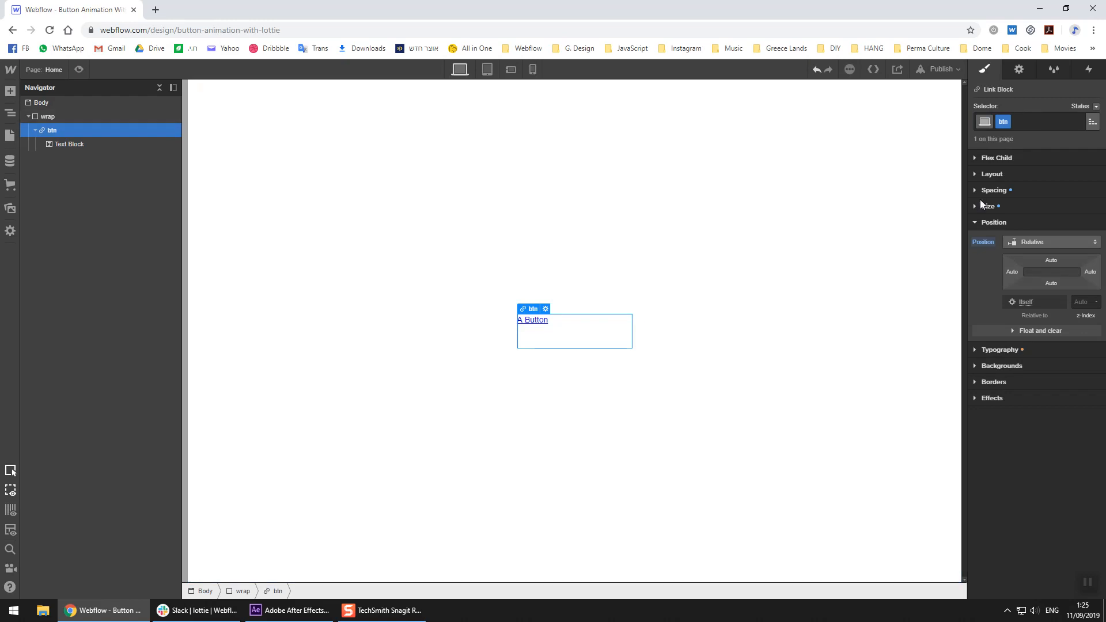
{"action": "left_click", "coordinate": [992, 174]}
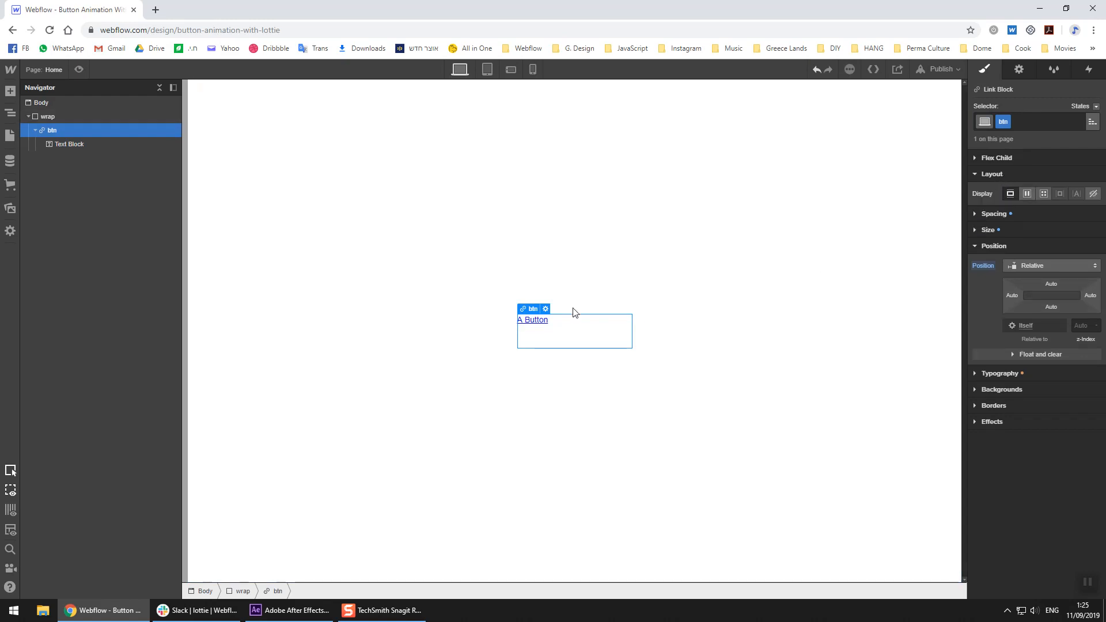
{"action": "left_click", "coordinate": [1007, 244]}
{"action": "left_click", "coordinate": [1020, 174]}
{"action": "left_click", "coordinate": [1014, 240]}
{"action": "left_click", "coordinate": [1014, 294]}
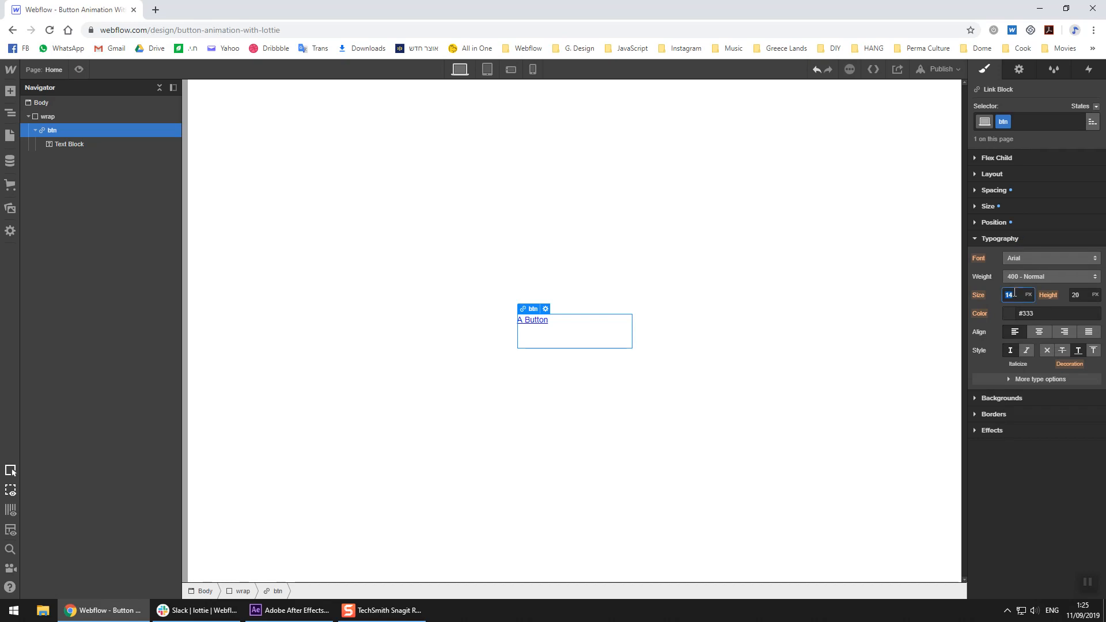
{"action": "type", "text": "20"}
{"action": "left_click", "coordinate": [1017, 277]}
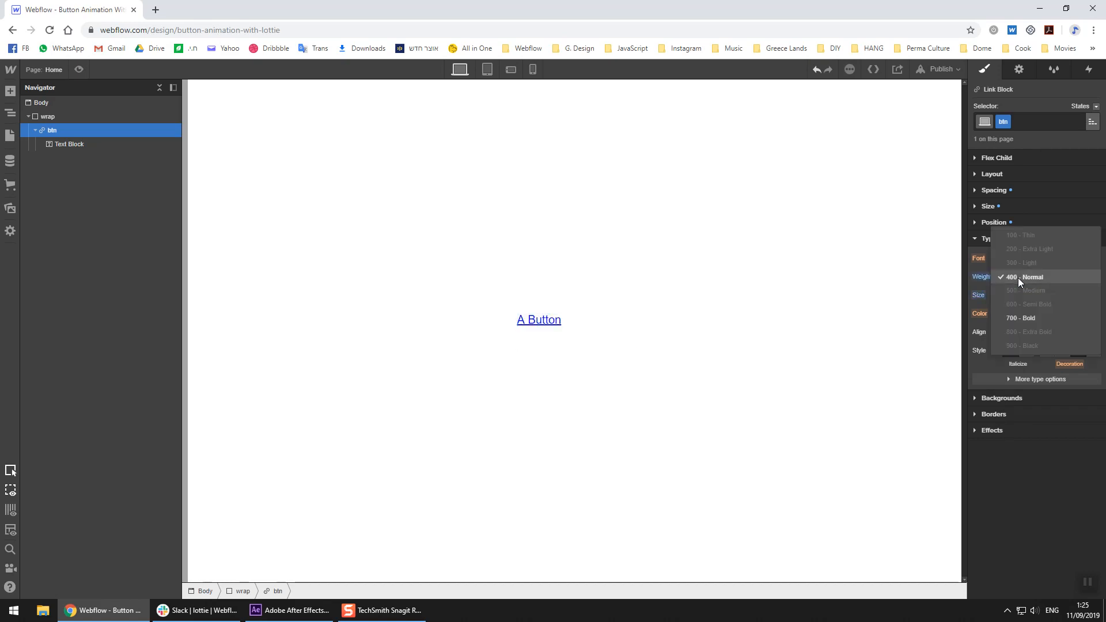
{"action": "left_click", "coordinate": [1028, 319]}
Step: Remove the underline from btn's text, center it, and set its line height to 60 px
{"action": "left_click", "coordinate": [1047, 352]}
{"action": "left_click", "coordinate": [1039, 333]}
{"action": "left_click", "coordinate": [1082, 295]}
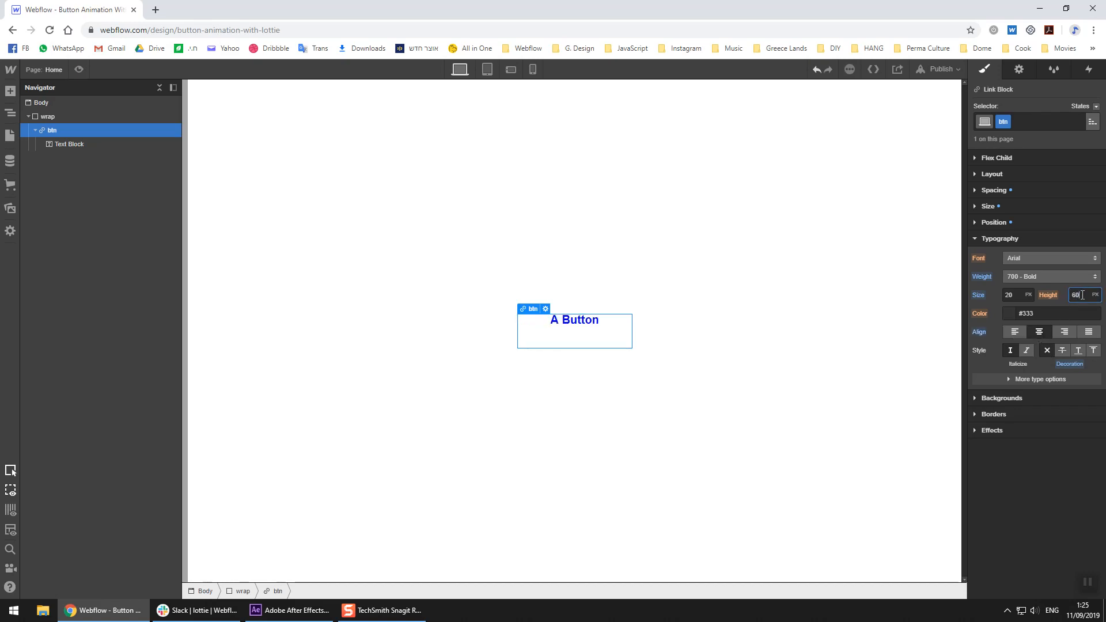
Step: Set the text color of btn to the bright blue #00b2ff
{"action": "left_click", "coordinate": [1009, 315]}
{"action": "left_click", "coordinate": [1053, 422]}
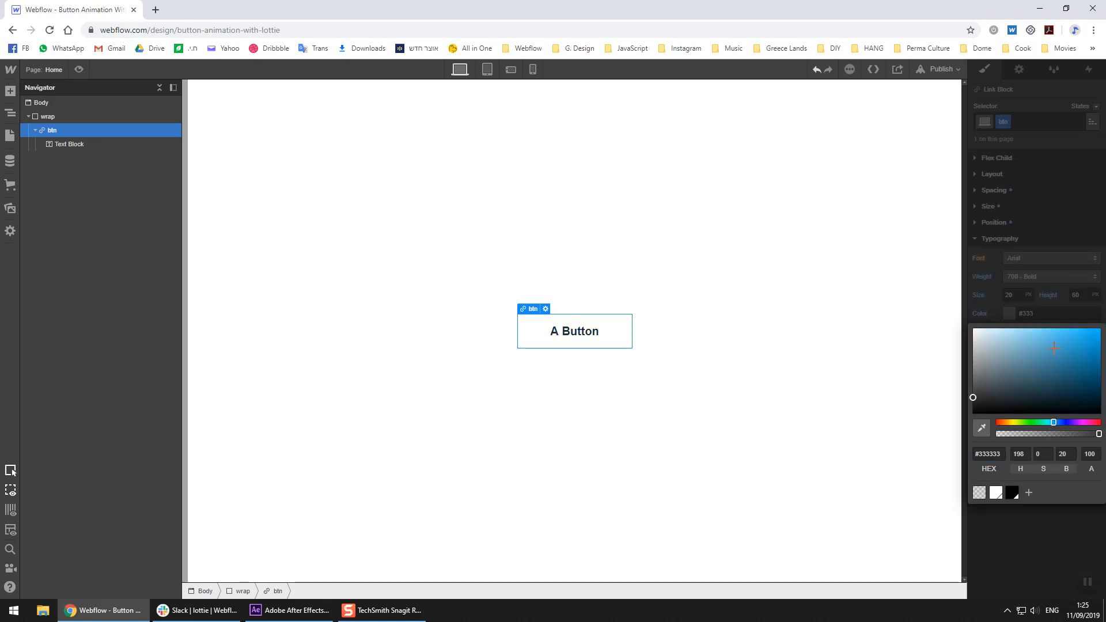
{"action": "left_click", "coordinate": [1066, 329]}
{"action": "left_click_drag", "start_coordinate": [1072, 322], "coordinate": [1101, 309]}
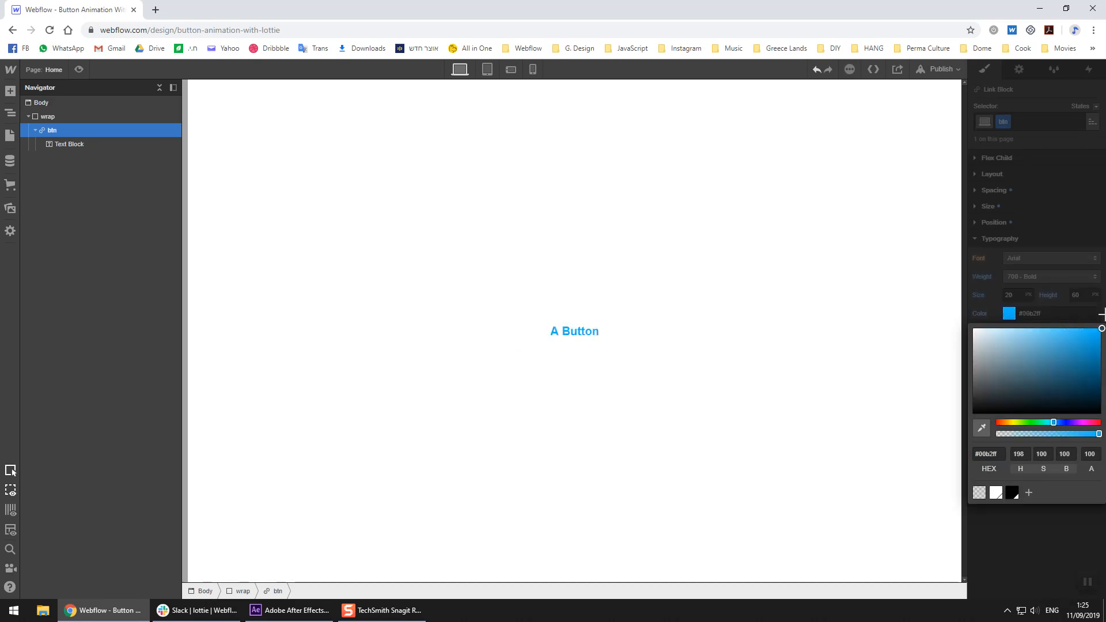
{"action": "left_click", "coordinate": [1035, 223]}
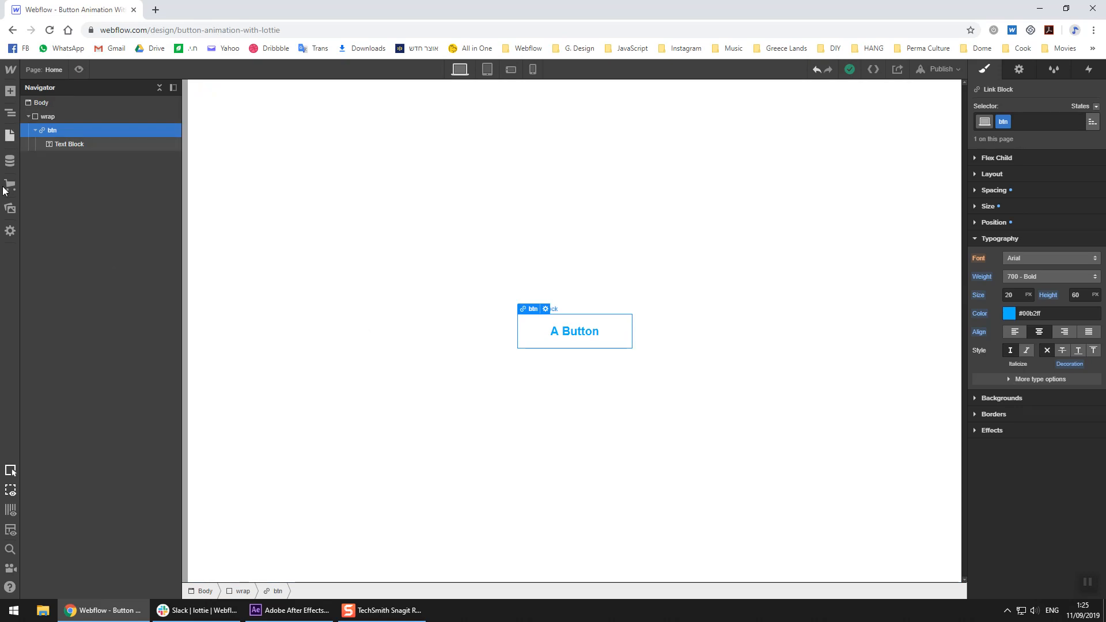
Step: Place the data.json Lottie animation inside btn above the Text Block and give it the class lottiw
{"action": "left_click", "coordinate": [12, 212]}
{"action": "left_click_drag", "start_coordinate": [56, 180], "coordinate": [83, 144]}
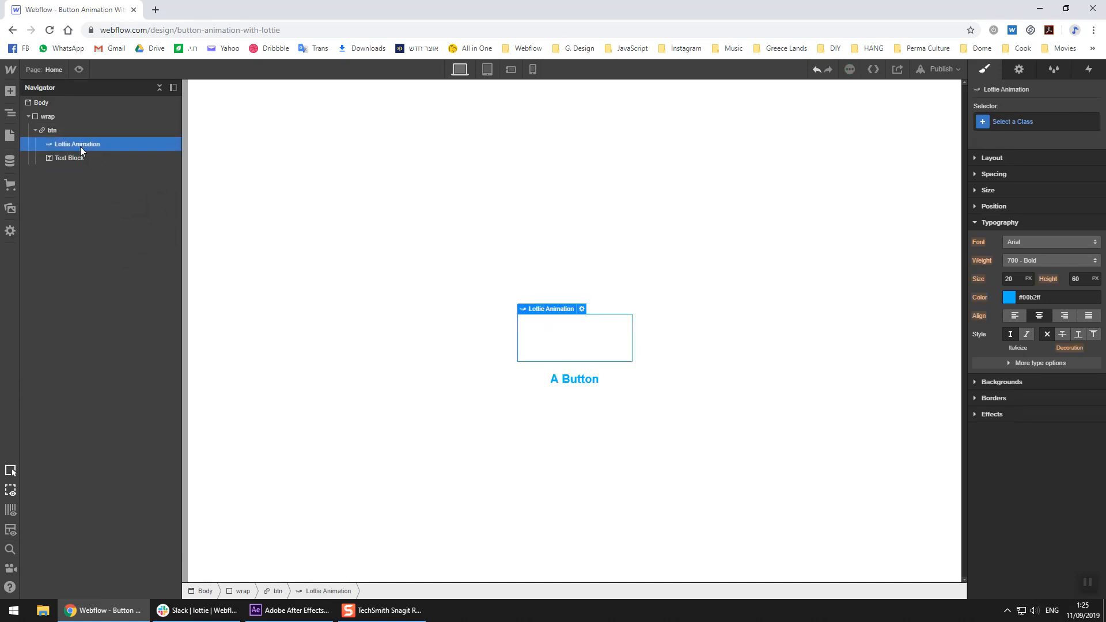
{"action": "left_click", "coordinate": [1017, 122]}
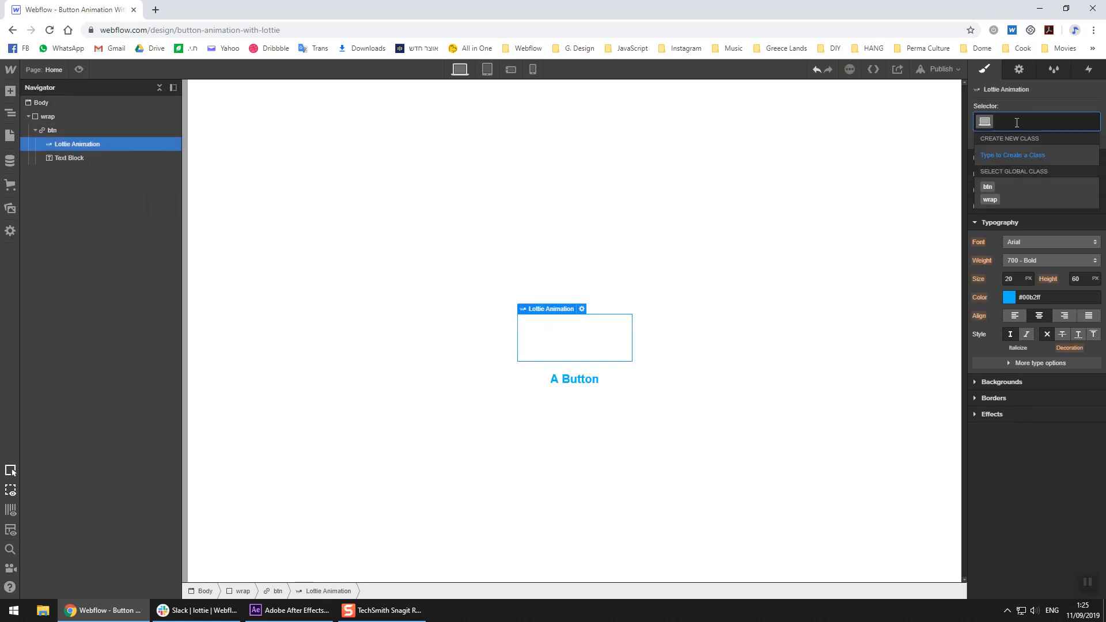
{"action": "type", "text": "lottiw"}
{"action": "key", "text": "Return"}
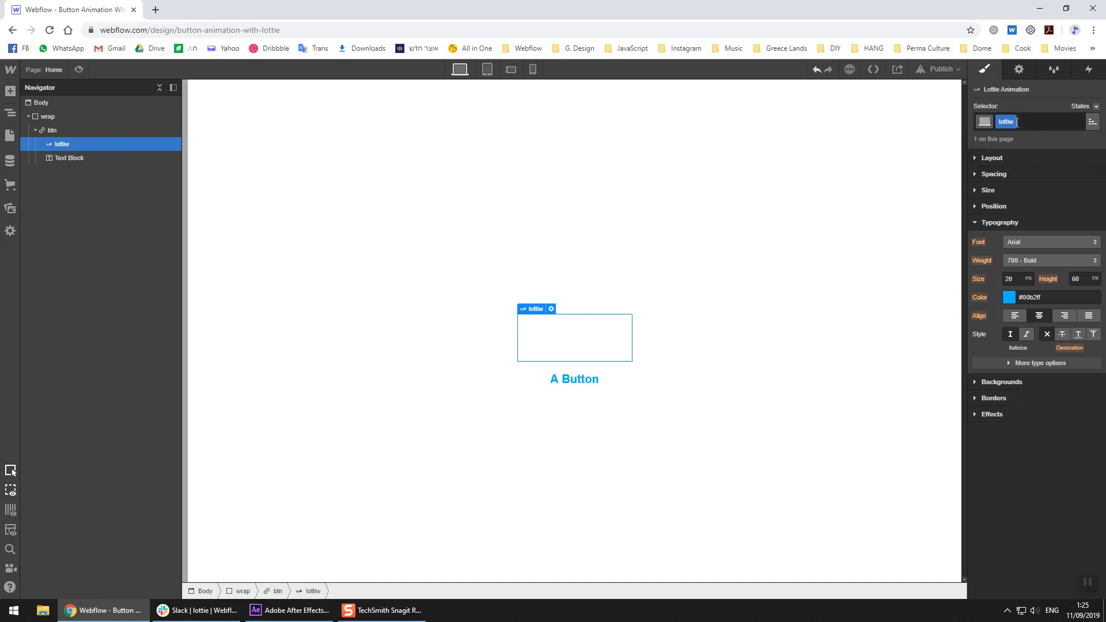
Step: Correct the Lottie animation's class name from lottiw to lottie
{"action": "key", "text": "BackSpace"}
{"action": "type", "text": "e"}
{"action": "key", "text": "Return"}
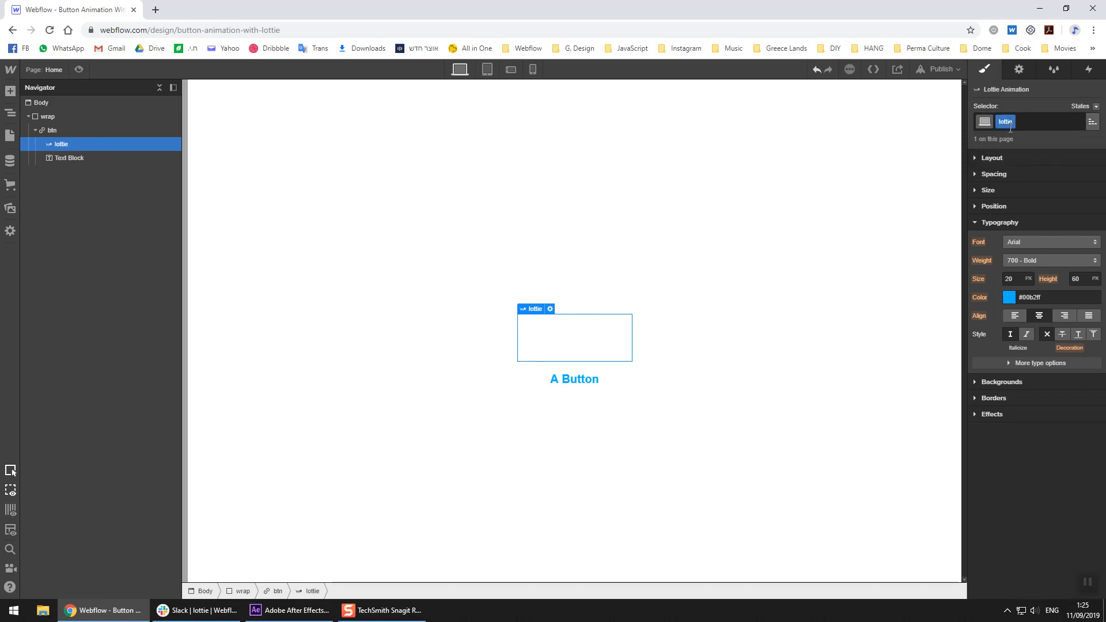
Step: Set the lottie element's position to Absolute with 0% offsets on all four sides so it fills btn
{"action": "left_click", "coordinate": [995, 223]}
{"action": "left_click", "coordinate": [999, 204]}
{"action": "left_click", "coordinate": [1028, 226]}
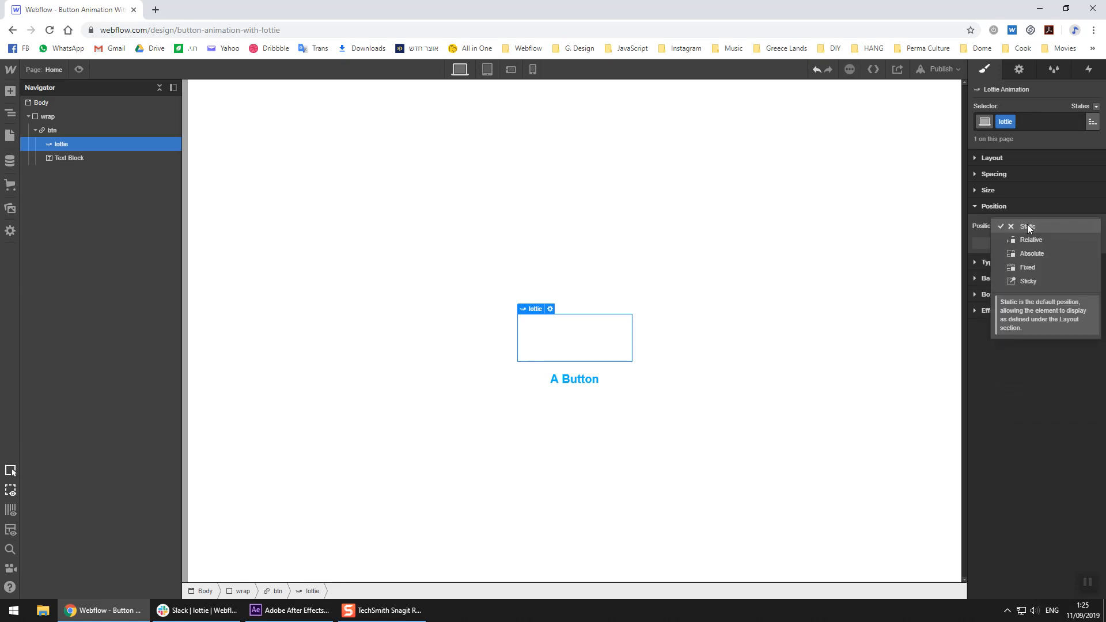
{"action": "left_click", "coordinate": [1041, 251]}
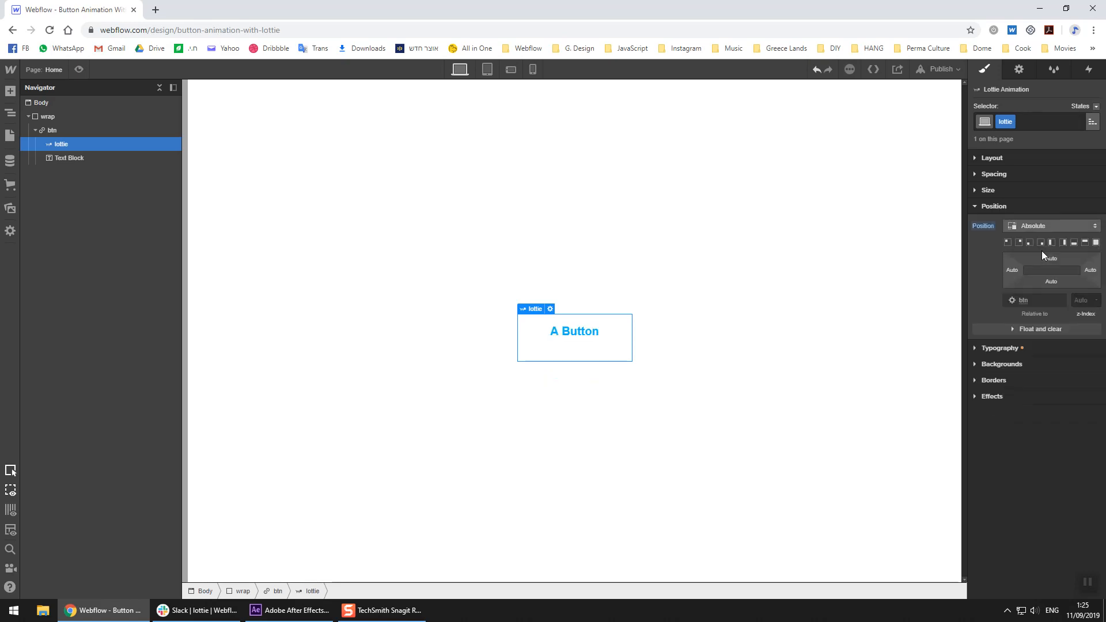
{"action": "left_click", "coordinate": [1095, 242]}
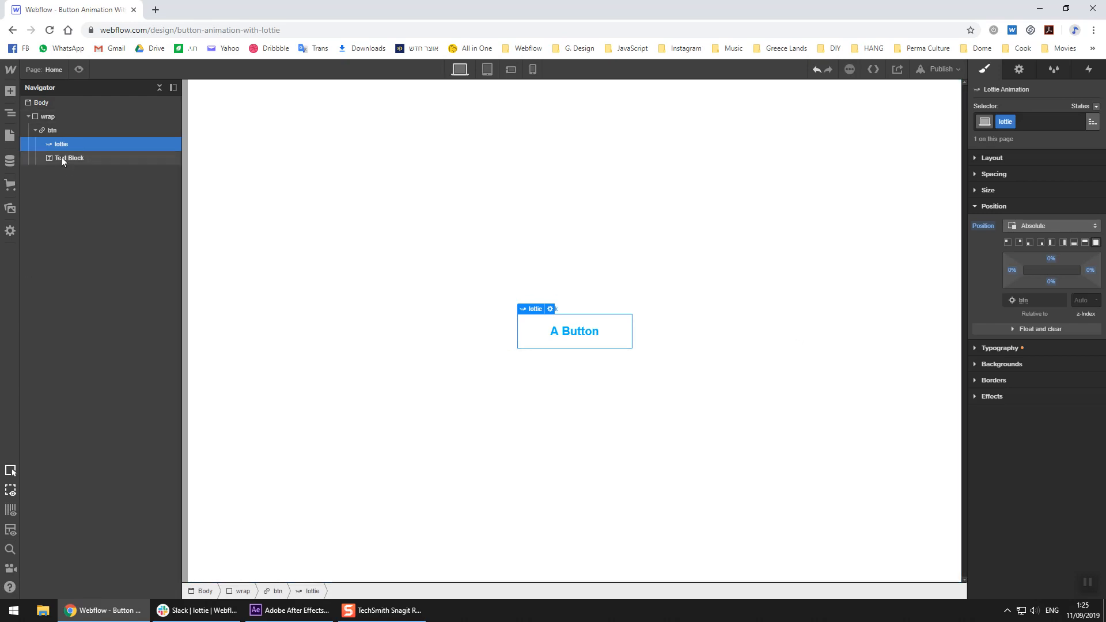
Step: Add a Mouse hover trigger to btn and turn it off for tablet and both mobile sizes, keeping desktop only
{"action": "left_click", "coordinate": [48, 128]}
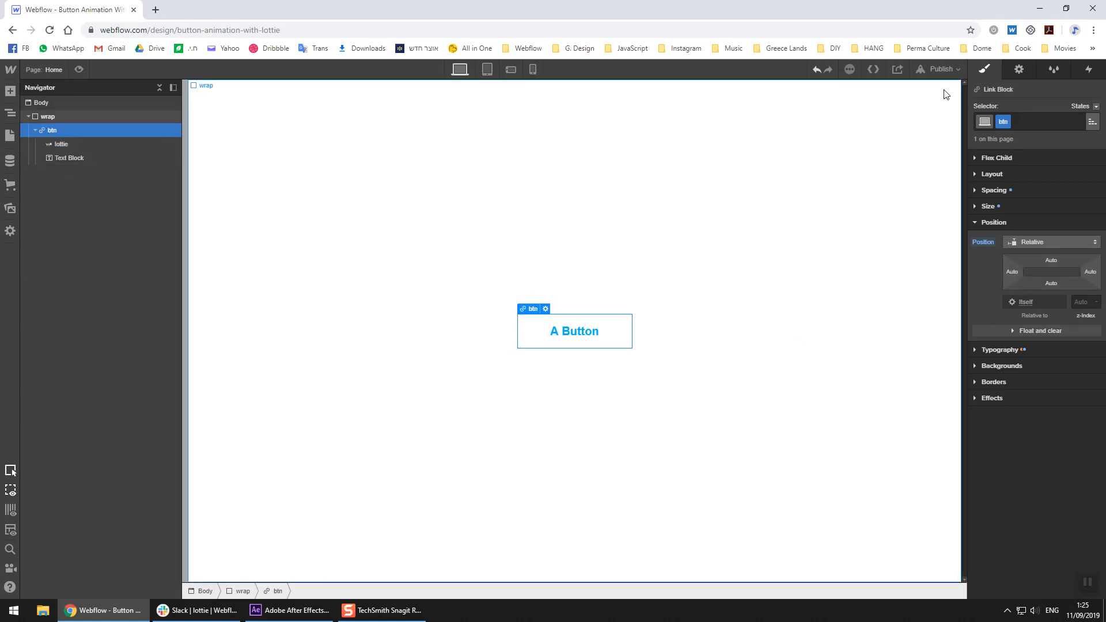
{"action": "left_click", "coordinate": [1088, 69]}
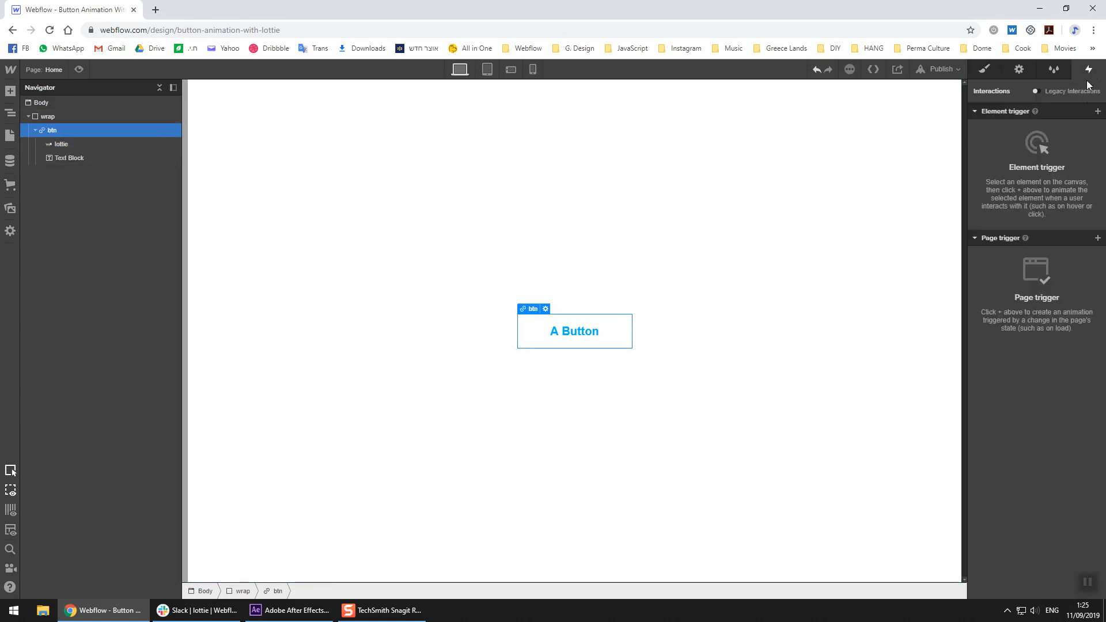
{"action": "left_click", "coordinate": [1097, 111]}
{"action": "left_click", "coordinate": [1030, 143]}
{"action": "left_click", "coordinate": [1023, 252]}
{"action": "left_click", "coordinate": [1053, 252]}
{"action": "left_click", "coordinate": [1085, 252]}
Step: Set the On hover action to Start an Animation and create a timed animation named Button Hover [IN]
{"action": "left_click", "coordinate": [1020, 172]}
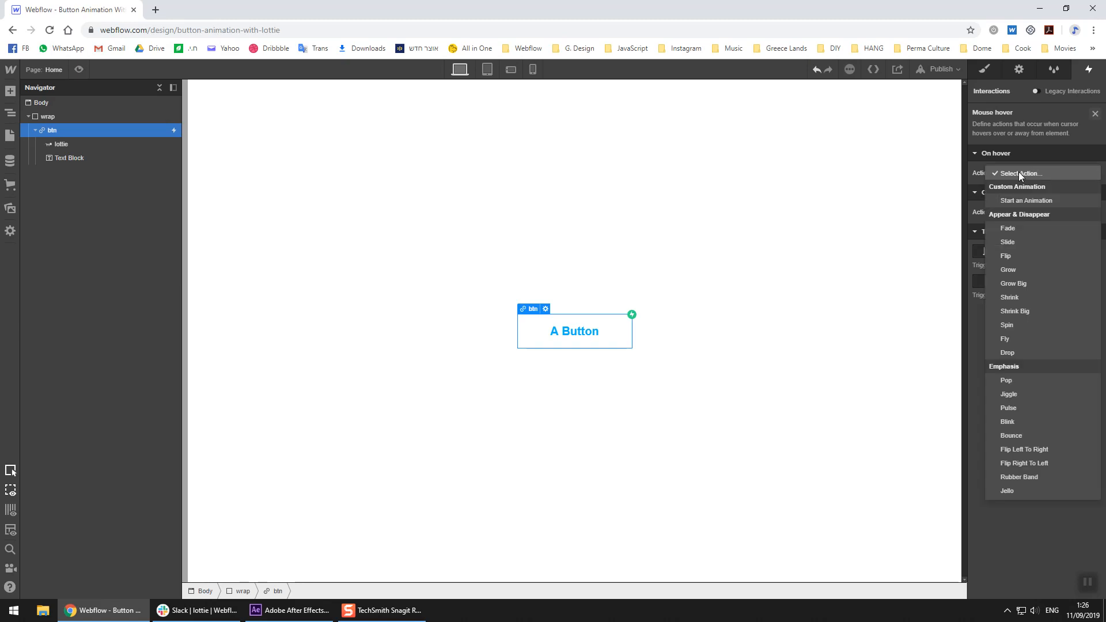
{"action": "left_click", "coordinate": [1025, 200]}
{"action": "left_click", "coordinate": [1093, 191]}
{"action": "type", "text": "Button Hover"}
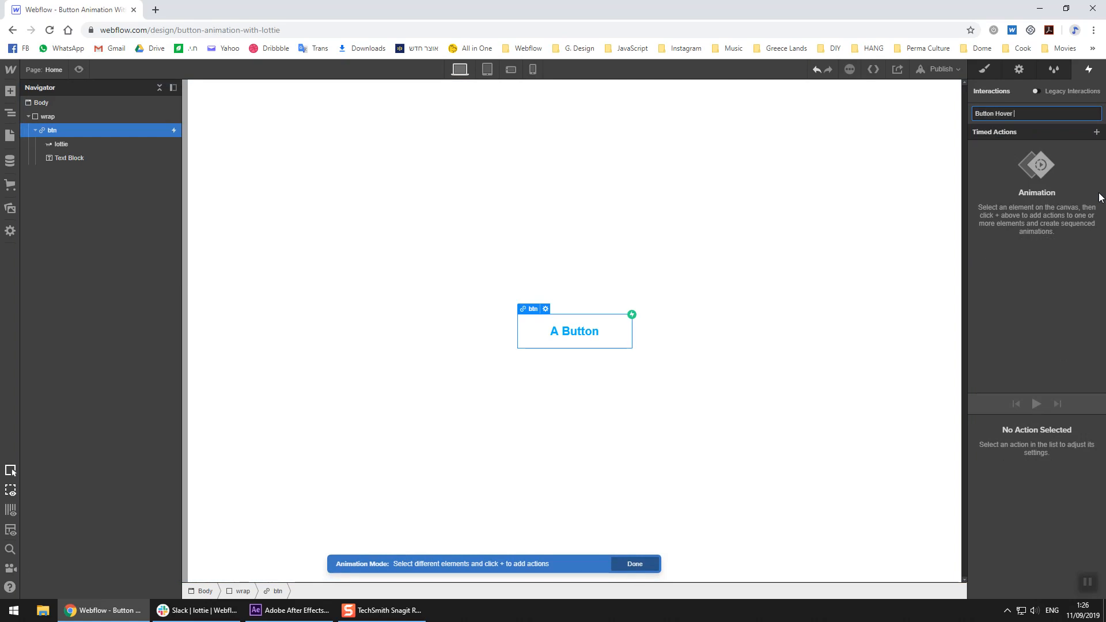
{"action": "type", "text": " [IN]"}
{"action": "key", "text": "Return"}
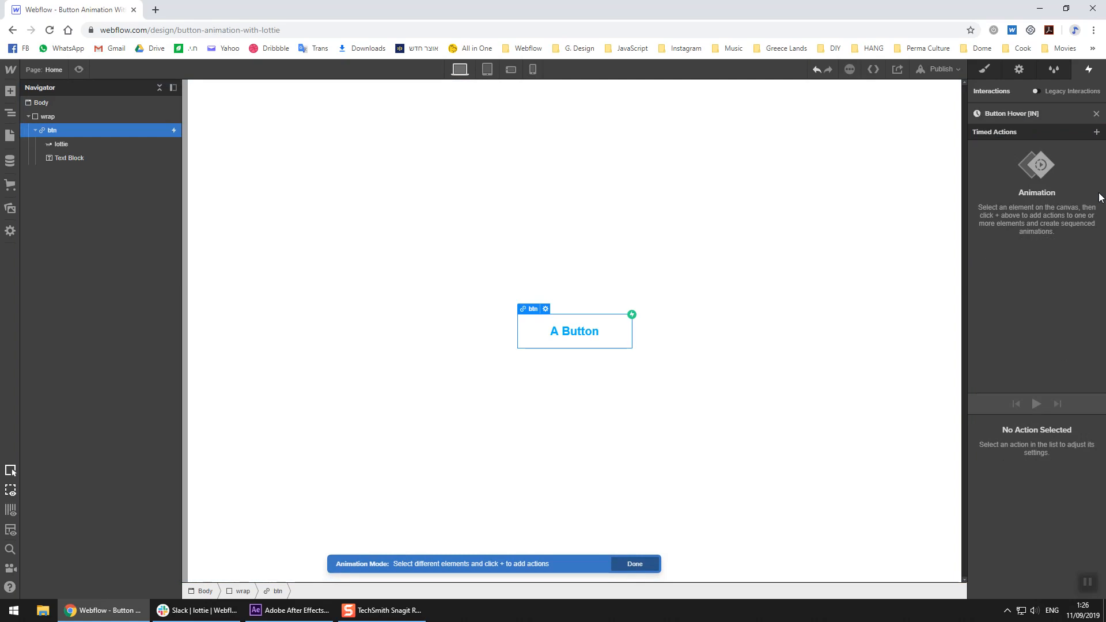
Step: Add a Lottie action for the lottie element and set it as the initial state at 0%
{"action": "left_click", "coordinate": [619, 332]}
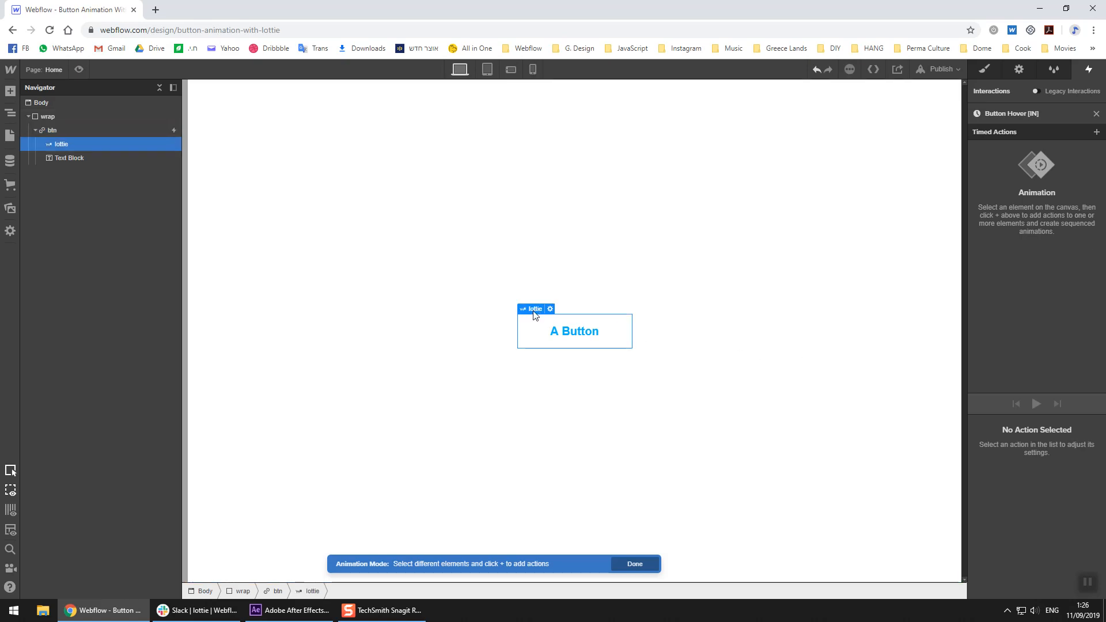
{"action": "left_click", "coordinate": [1096, 133]}
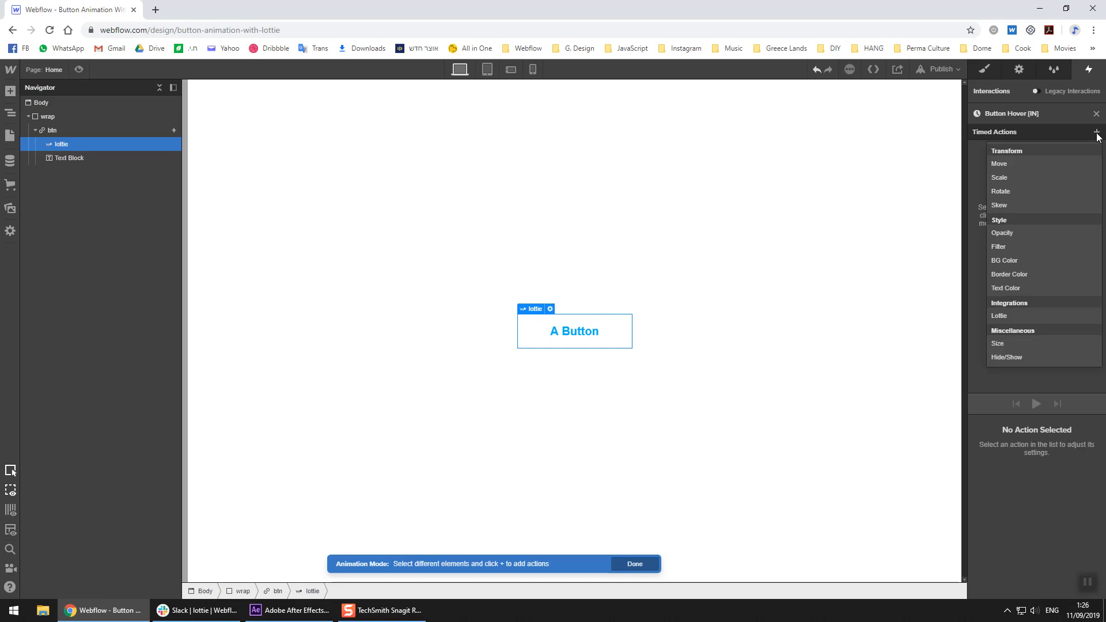
{"action": "left_click", "coordinate": [1011, 315]}
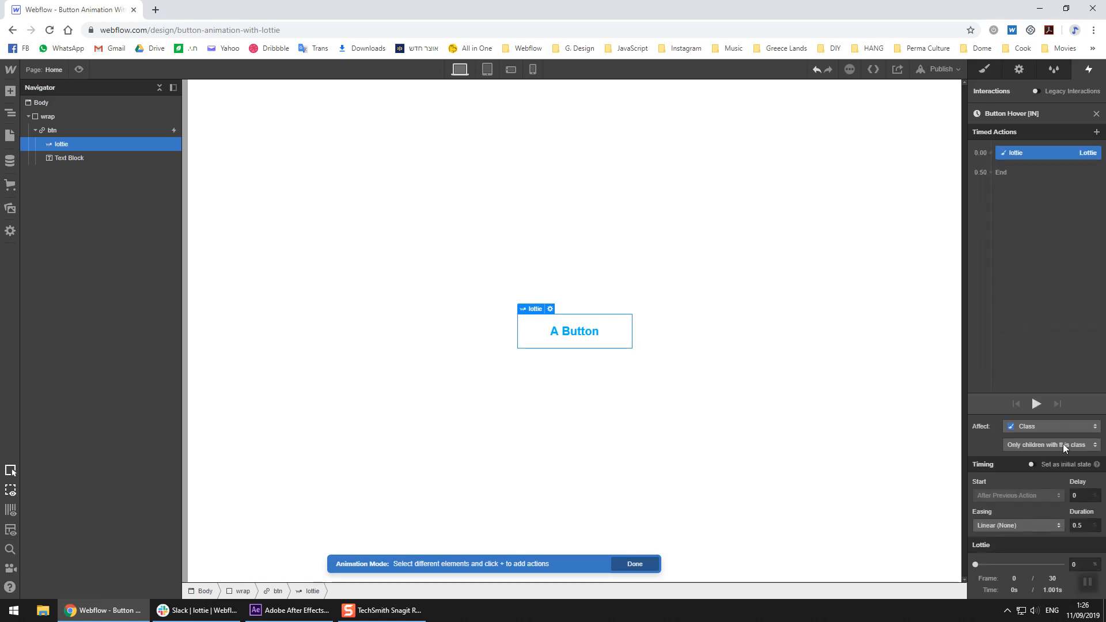
{"action": "left_click", "coordinate": [1051, 465]}
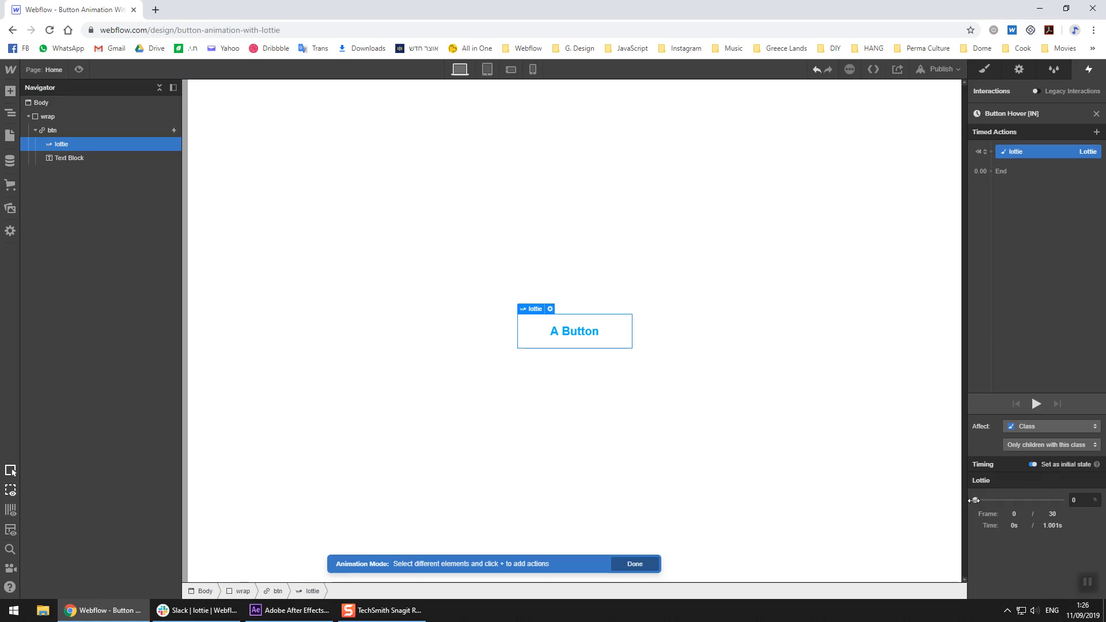
Step: Add a second Lottie action that plays to 100% over a duration of 1 second, and finish Button Hover [IN]
{"action": "left_click", "coordinate": [991, 171]}
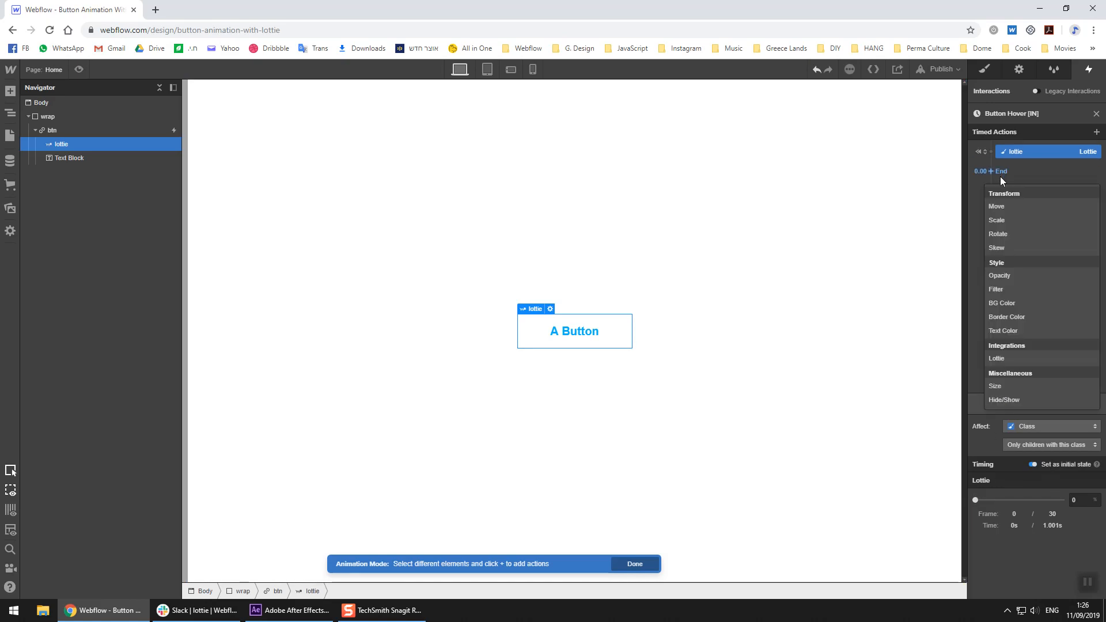
{"action": "left_click", "coordinate": [1018, 358]}
{"action": "left_click", "coordinate": [1080, 565]}
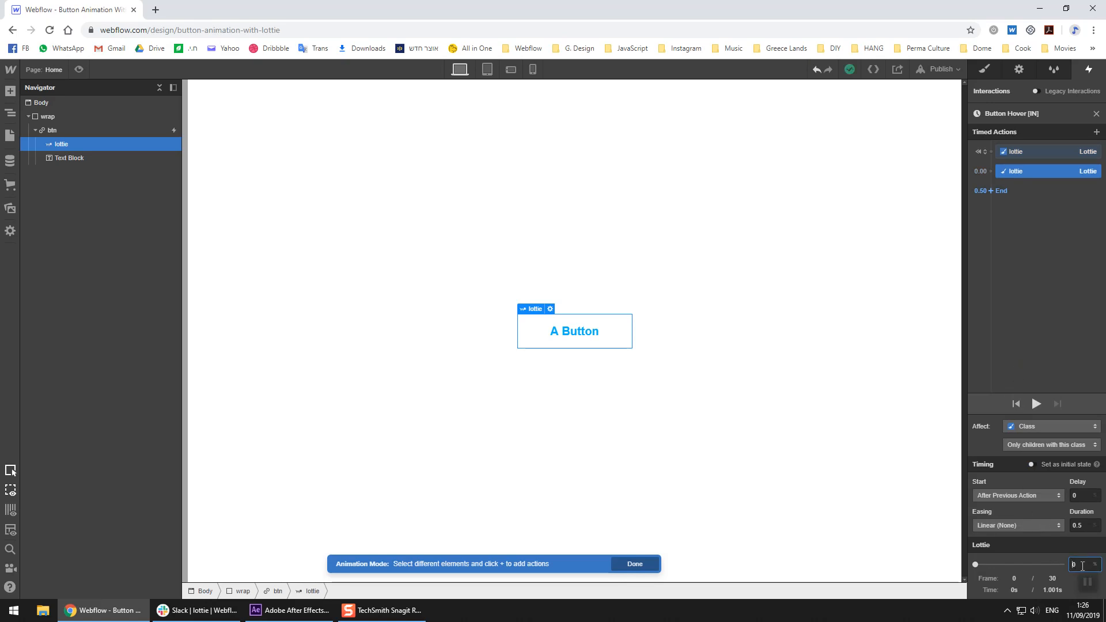
{"action": "type", "text": "100"}
{"action": "key", "text": "Return"}
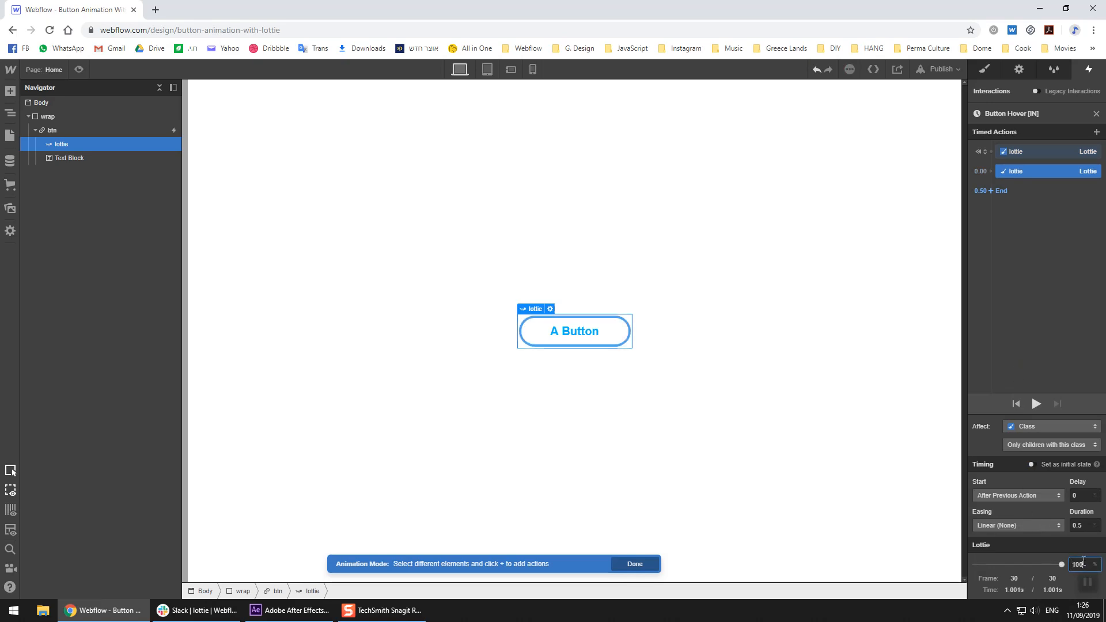
{"action": "left_click", "coordinate": [1083, 525]}
{"action": "type", "text": "1"}
{"action": "left_click", "coordinate": [1059, 369]}
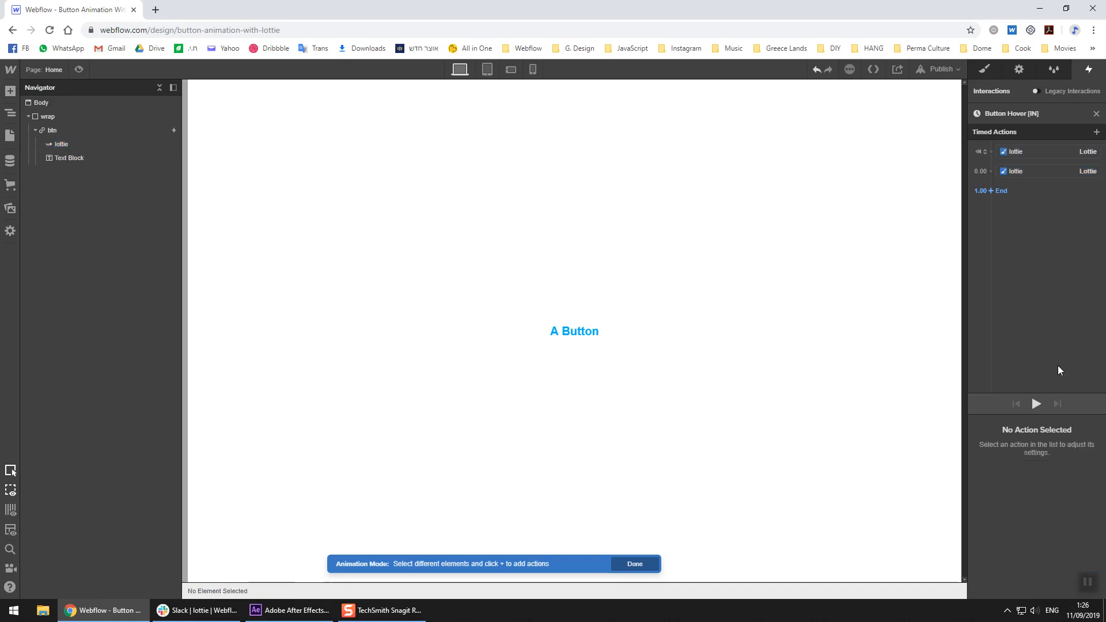
{"action": "left_click", "coordinate": [1096, 113]}
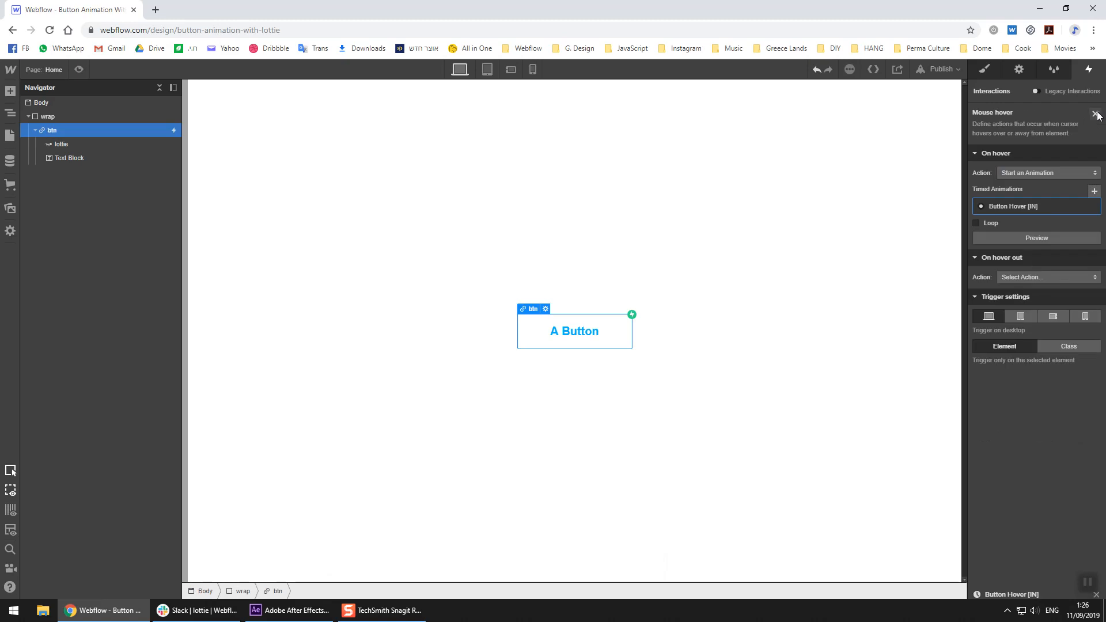
Step: Set the On hover out action to Start an Animation and create a timed animation named Button Hover [OUT]
{"action": "left_click", "coordinate": [1024, 278]}
{"action": "left_click", "coordinate": [1025, 292]}
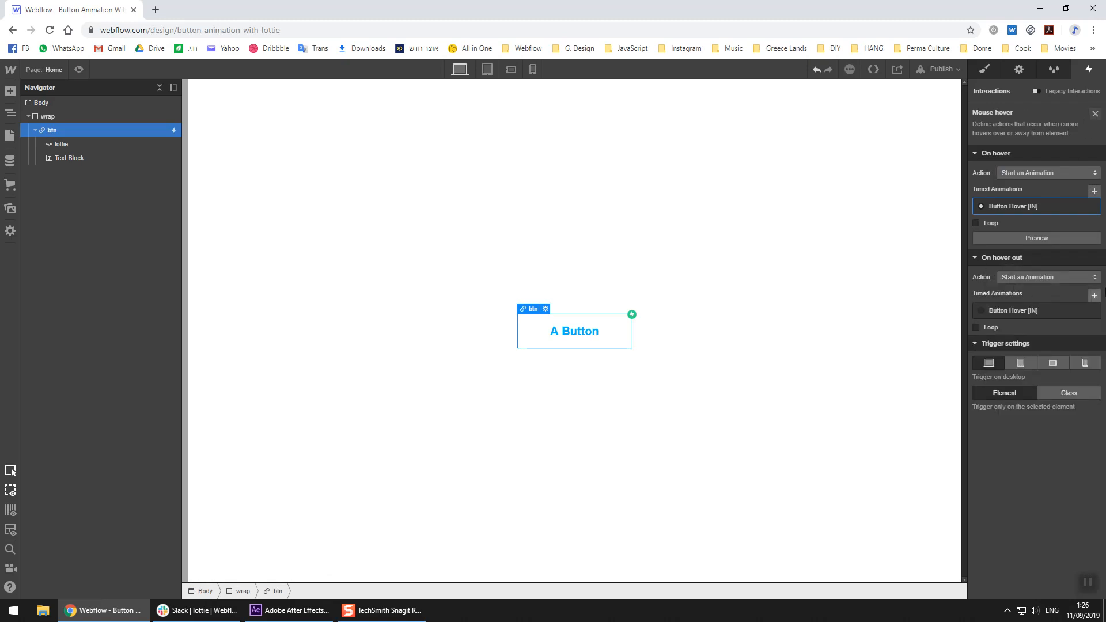
{"action": "left_click", "coordinate": [1093, 295]}
{"action": "type", "text": "Button Hover [OU"}
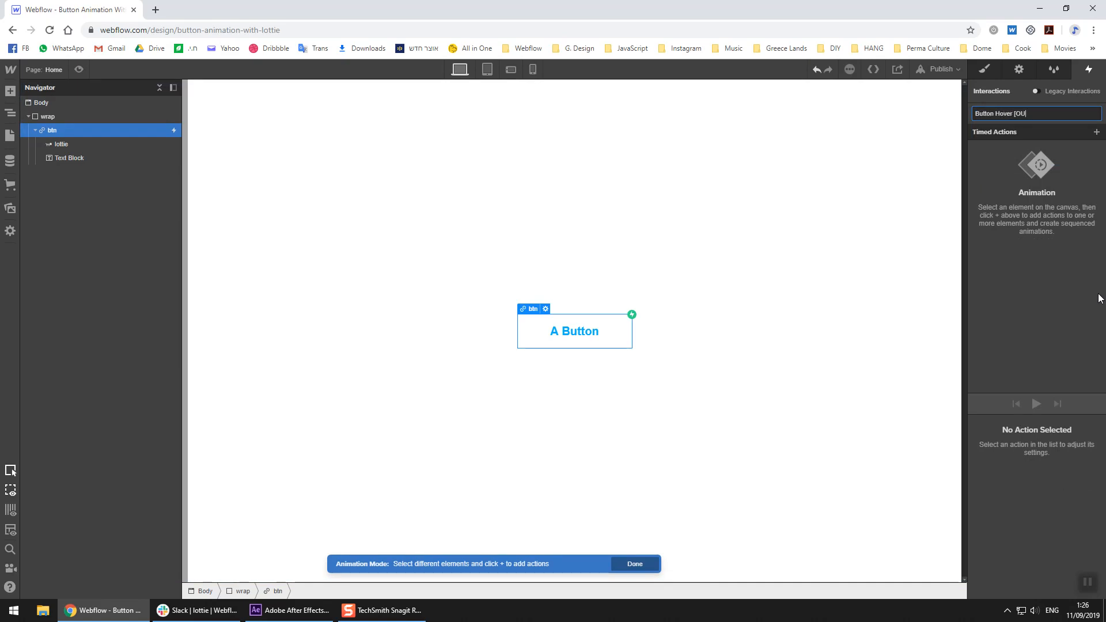
{"action": "type", "text": "T]"}
{"action": "key", "text": "Return"}
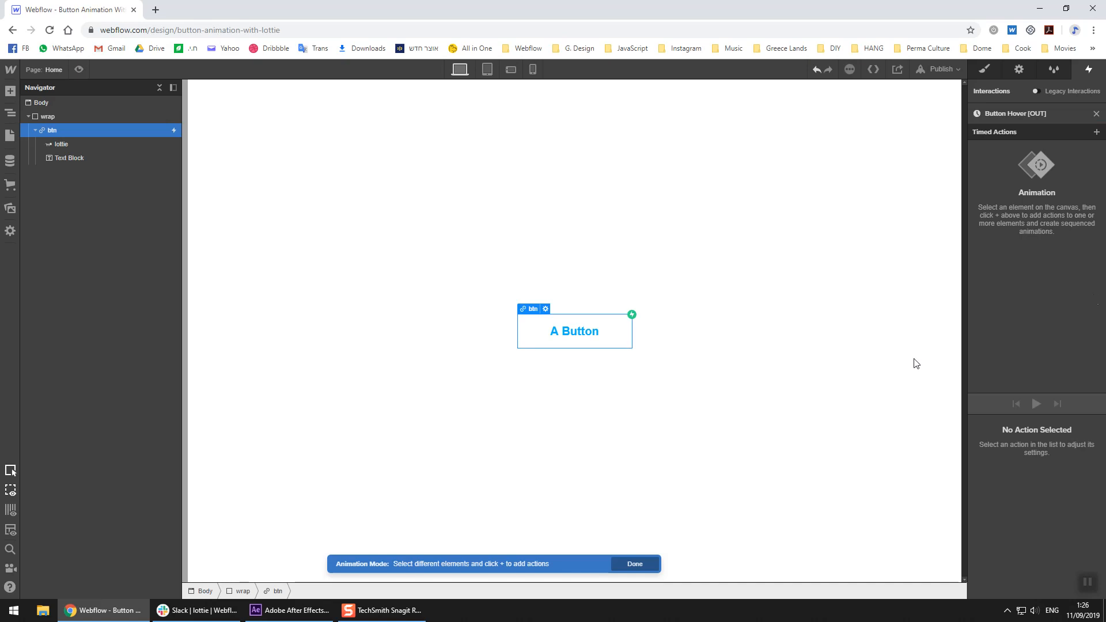
Step: Add a Lottie action at 0% for the lottie element to Button Hover [OUT] with a duration of 1 second
{"action": "left_click", "coordinate": [622, 340]}
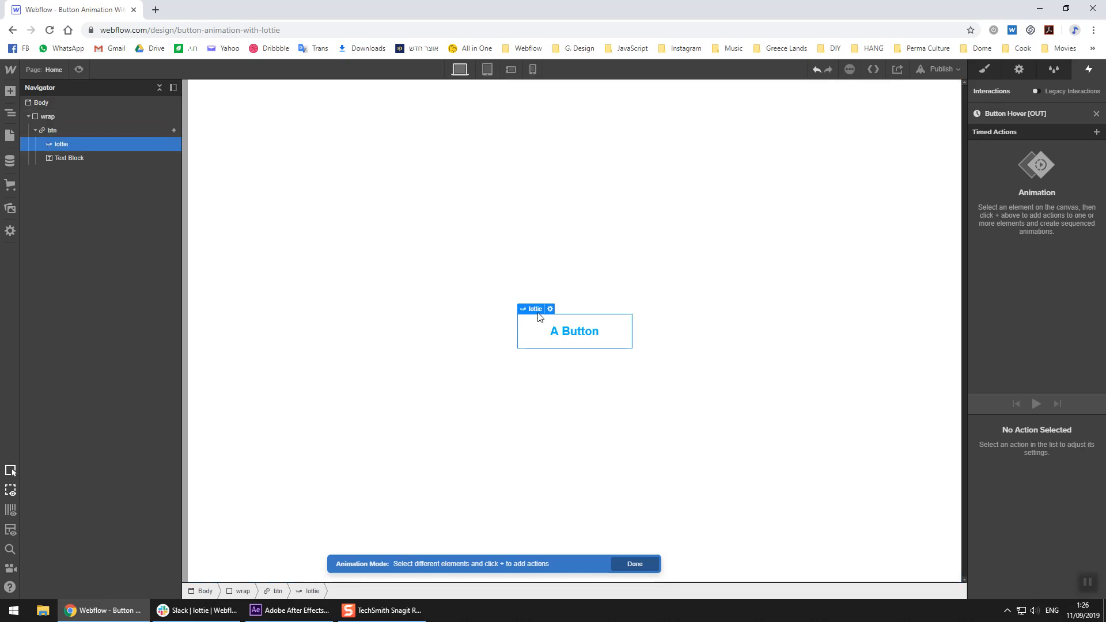
{"action": "left_click", "coordinate": [1096, 134]}
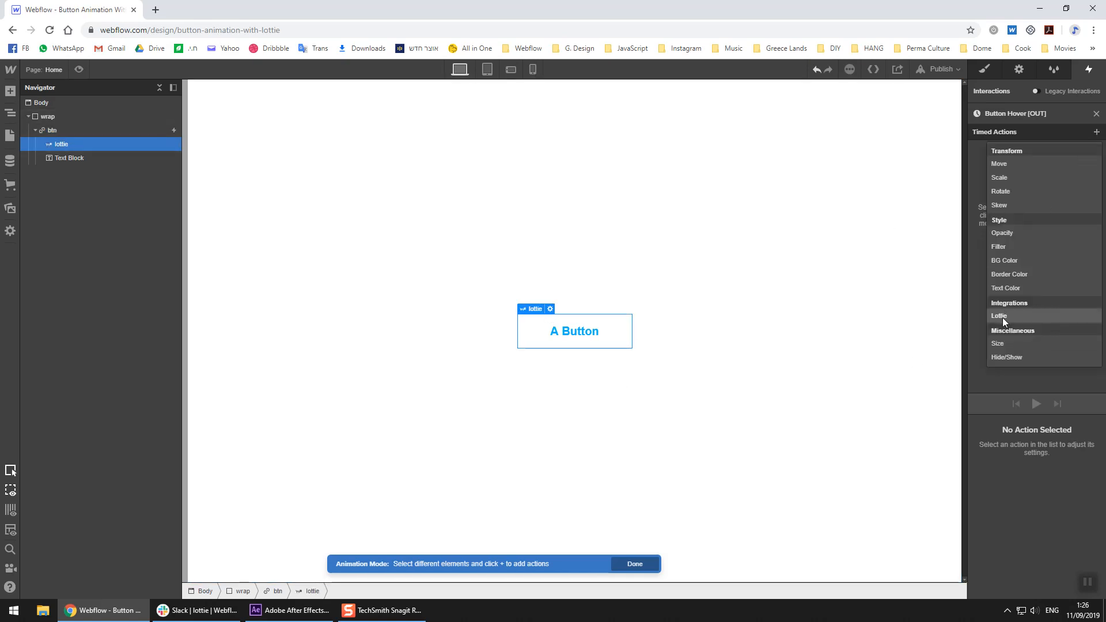
{"action": "left_click", "coordinate": [1005, 313]}
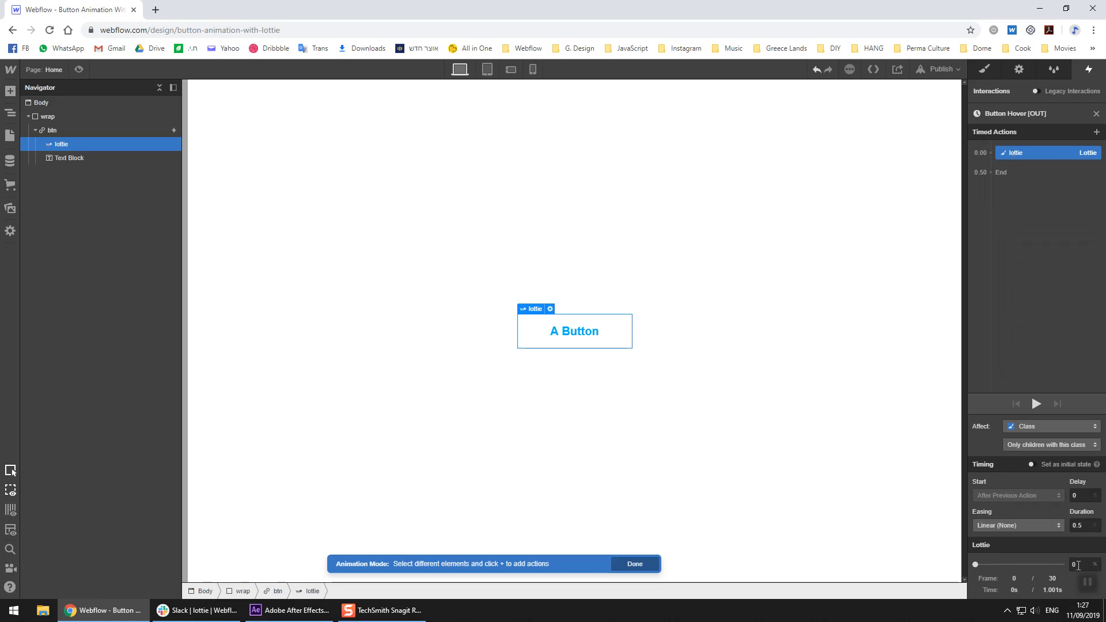
{"action": "left_click", "coordinate": [1082, 524]}
{"action": "type", "text": "1"}
{"action": "left_click", "coordinate": [1096, 114]}
Step: Check the settings of the second Lottie action in Button Hover [IN] and leave the hover interaction
{"action": "left_click", "coordinate": [1037, 206]}
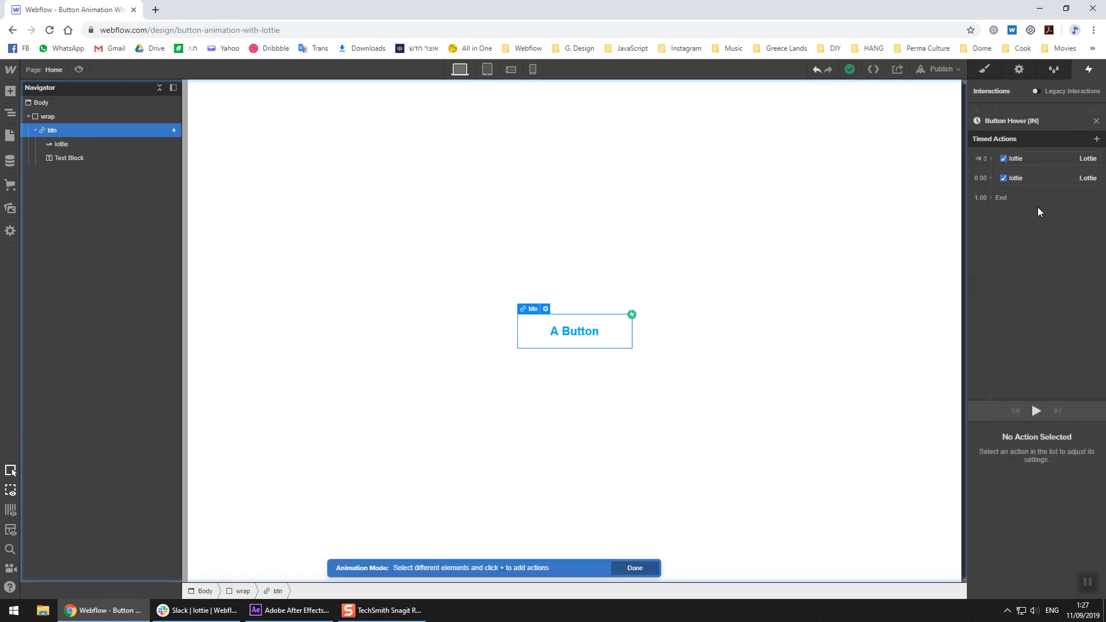
{"action": "left_click", "coordinate": [1044, 172]}
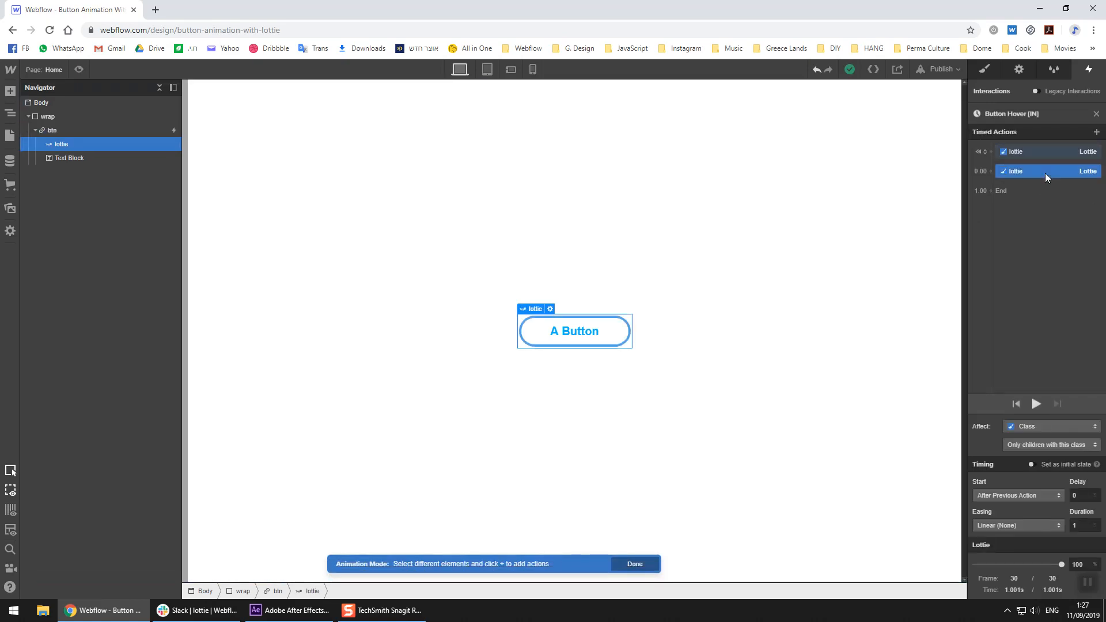
{"action": "left_click", "coordinate": [1096, 114]}
{"action": "left_click", "coordinate": [1095, 114]}
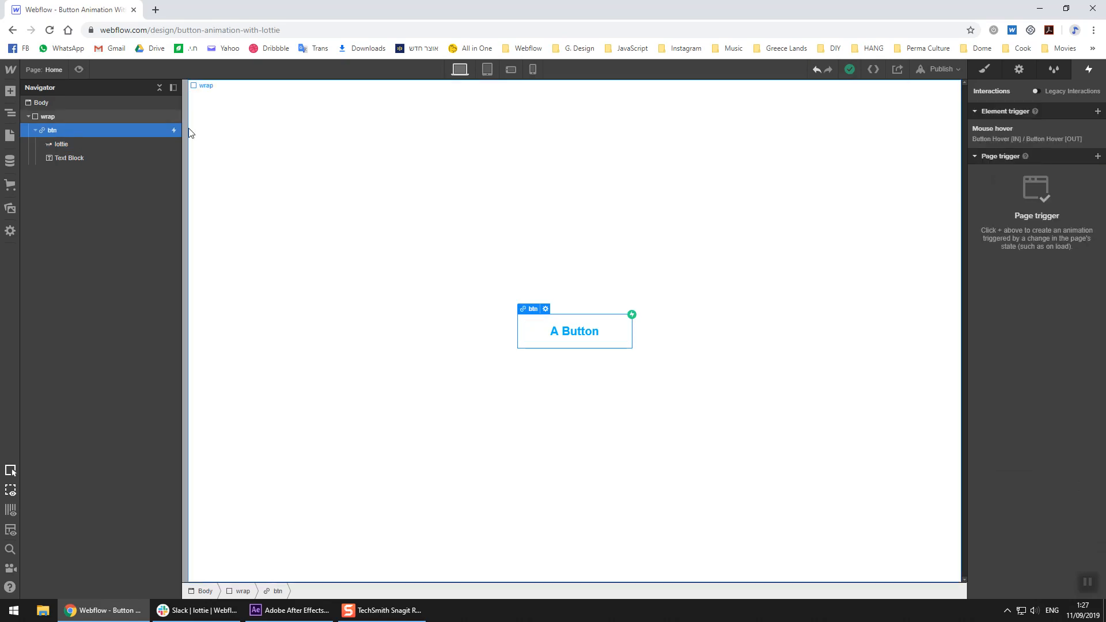
Step: Preview the page to test the button's hover animation
{"action": "left_click", "coordinate": [79, 69]}
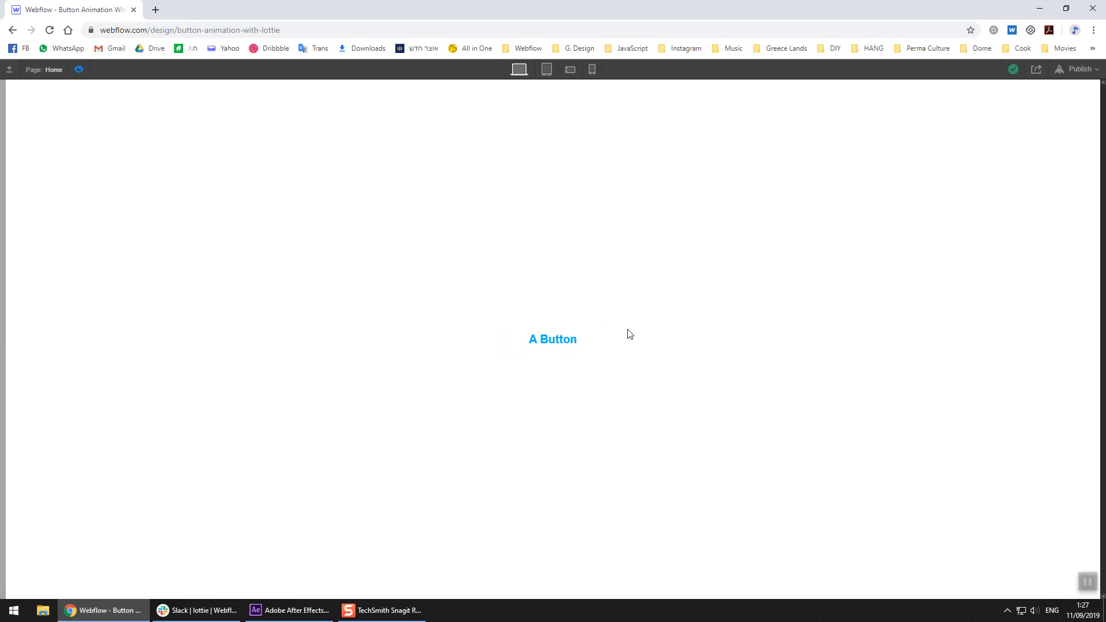
{"action": "left_click", "coordinate": [390, 613]}
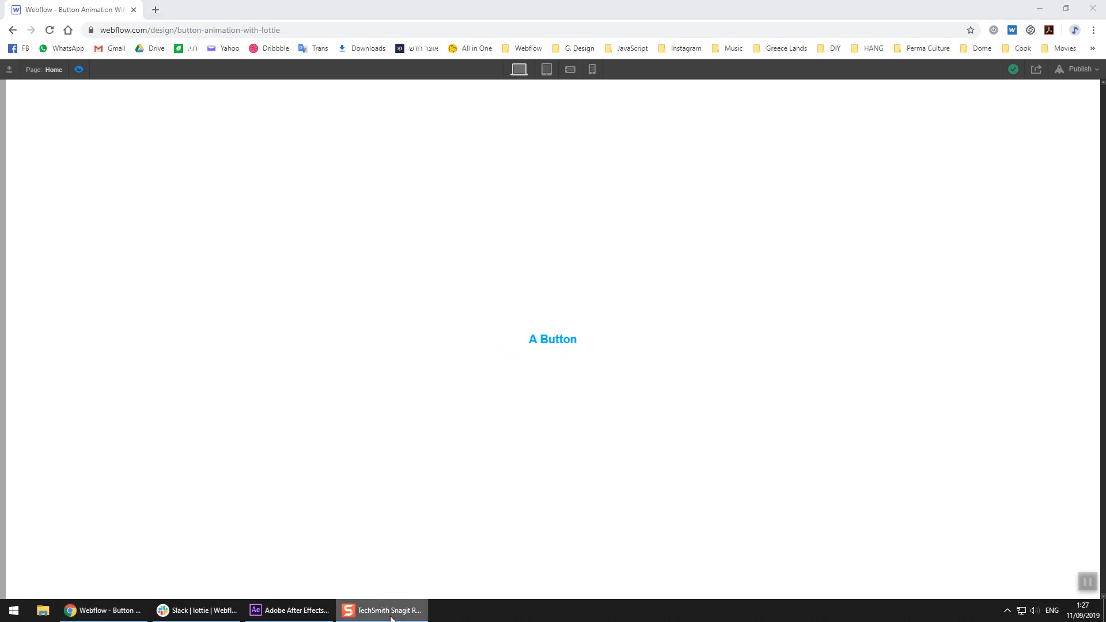